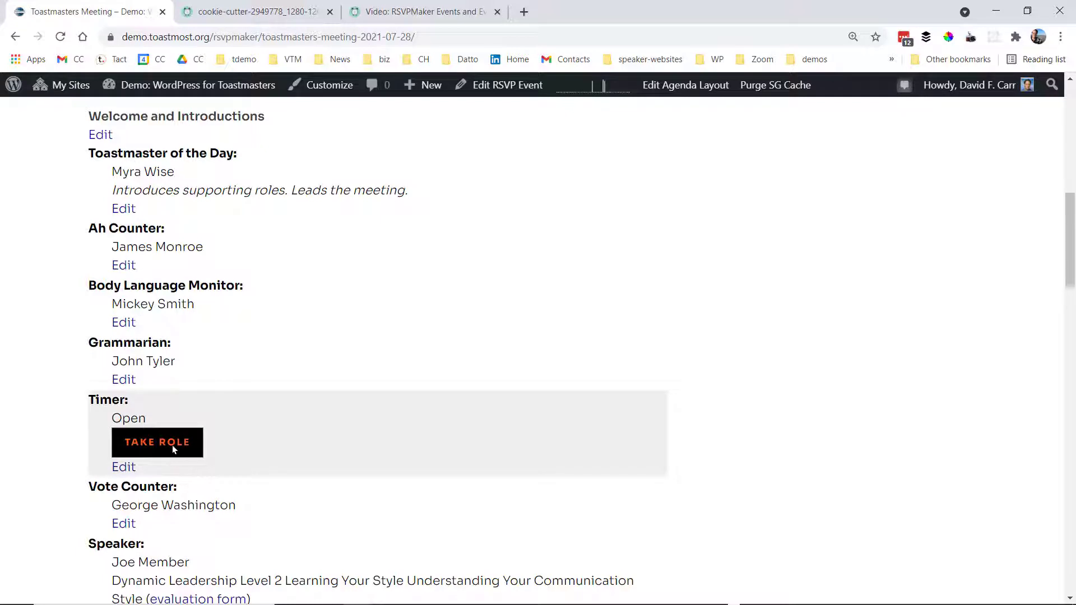
# Take the open Timer role for the meeting and reassign the Body Language Monitor role to another member.
pyautogui.click(171, 443)
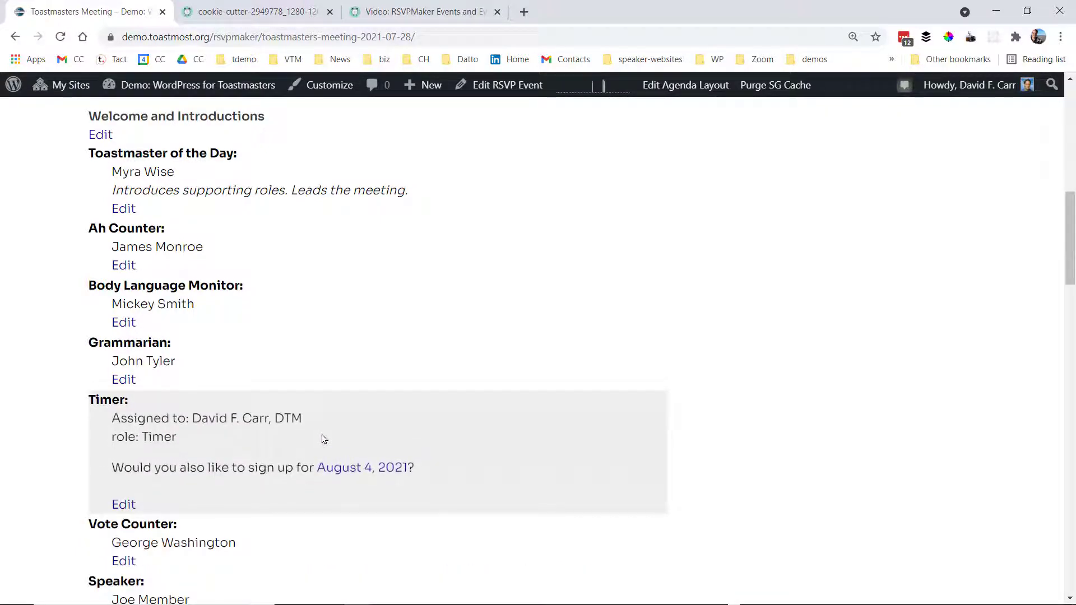
pyautogui.click(124, 322)
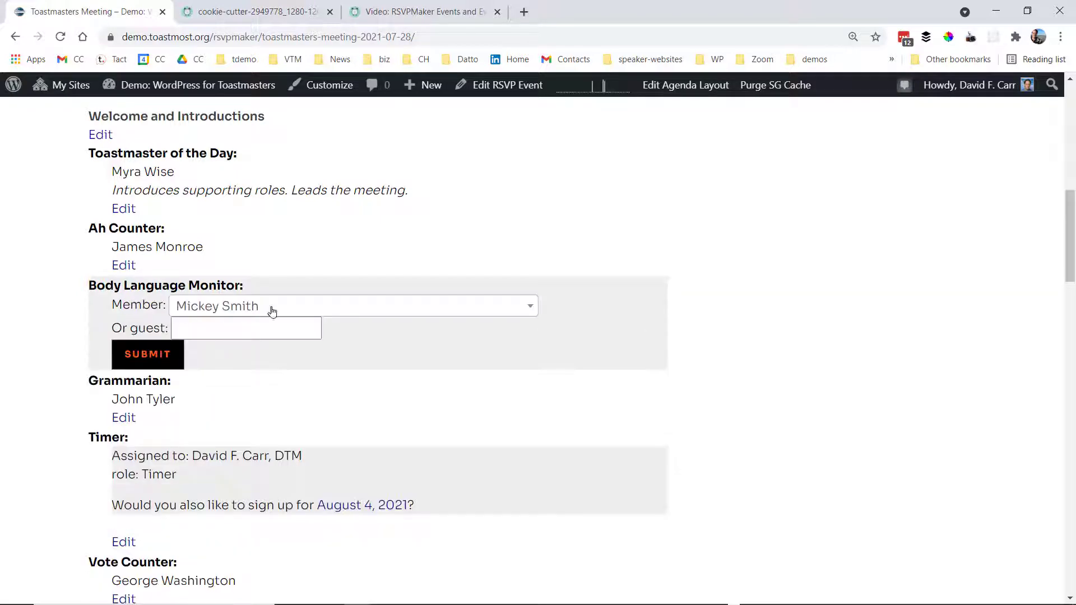
pyautogui.click(370, 308)
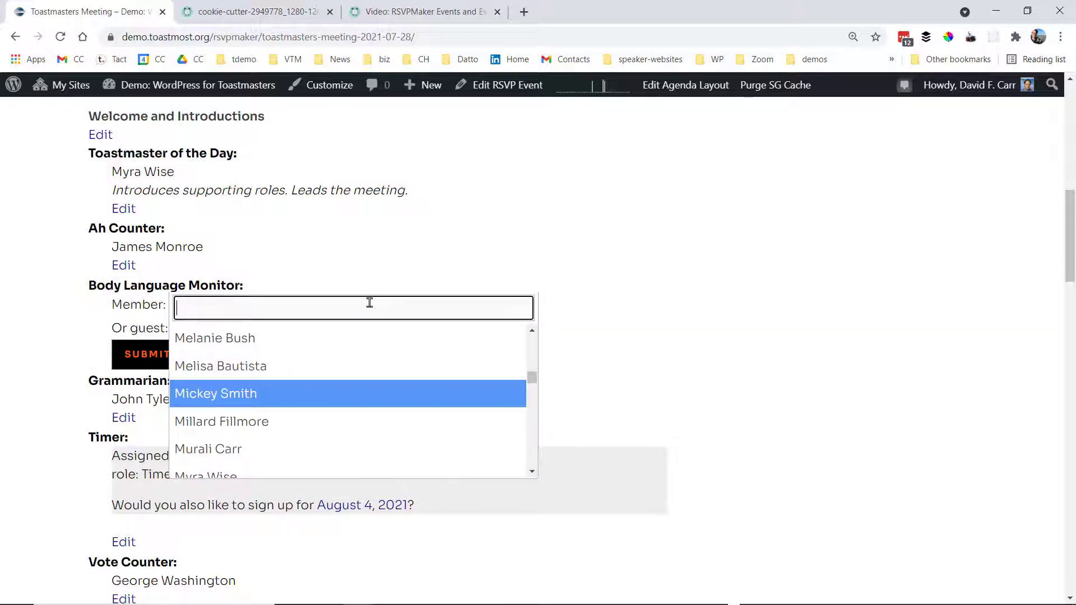
pyautogui.click(339, 450)
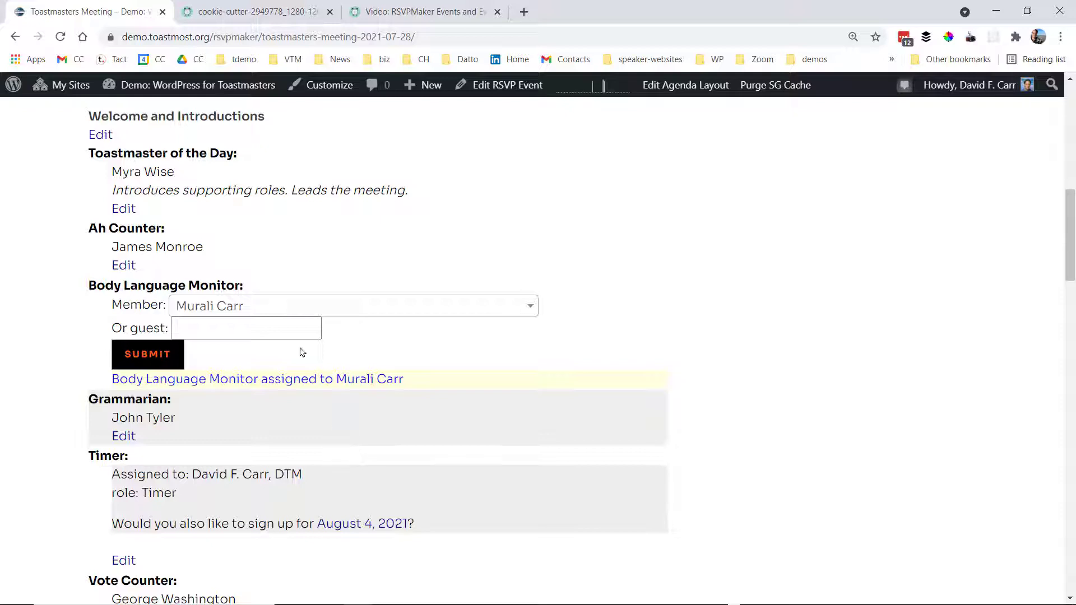
# View the cookie-cutter image, then switch to the RSVPMaker WordPress Plugin site and open its Event Templates list from the admin dashboard.
pyautogui.click(228, 11)
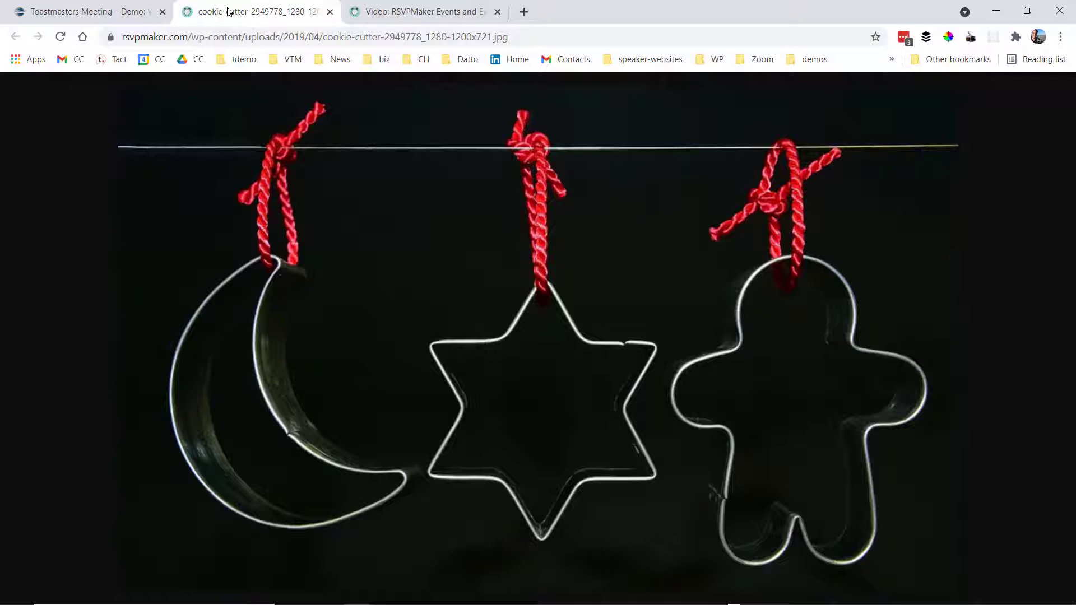
pyautogui.click(430, 11)
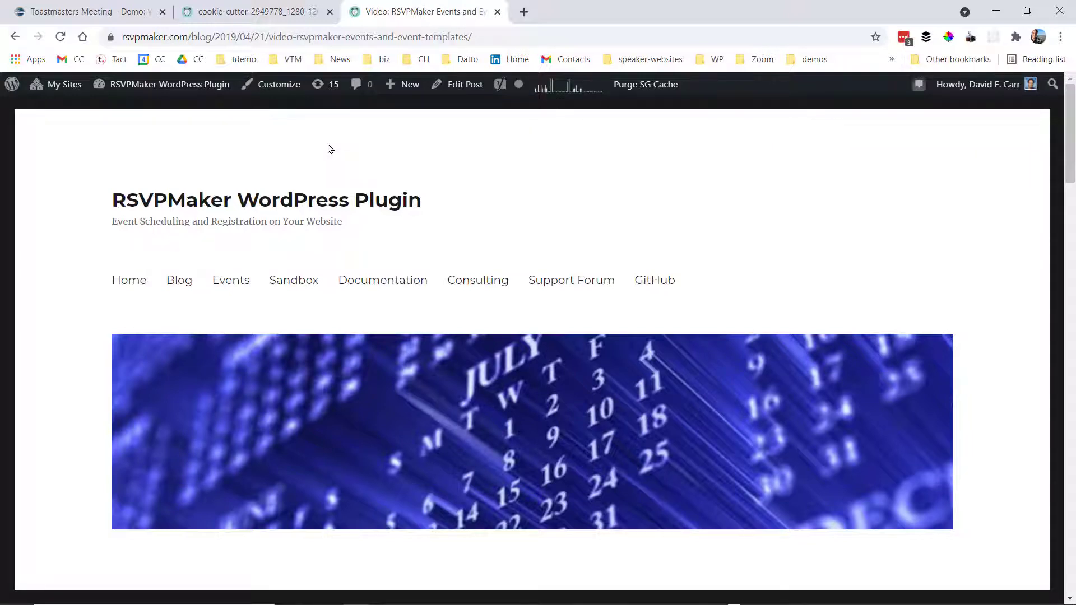
pyautogui.moveTo(151, 90)
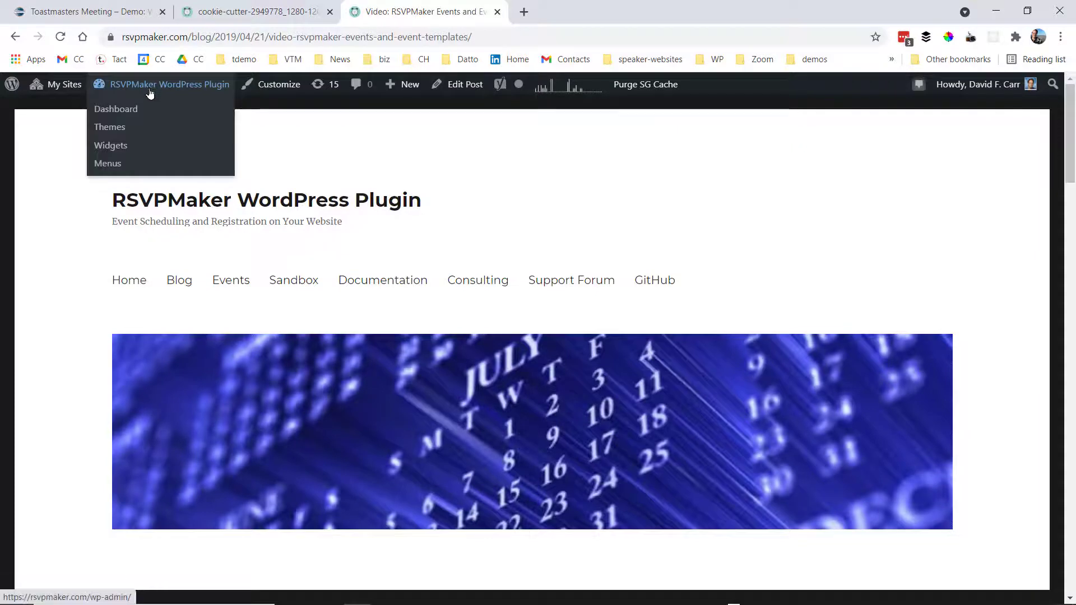
pyautogui.click(128, 114)
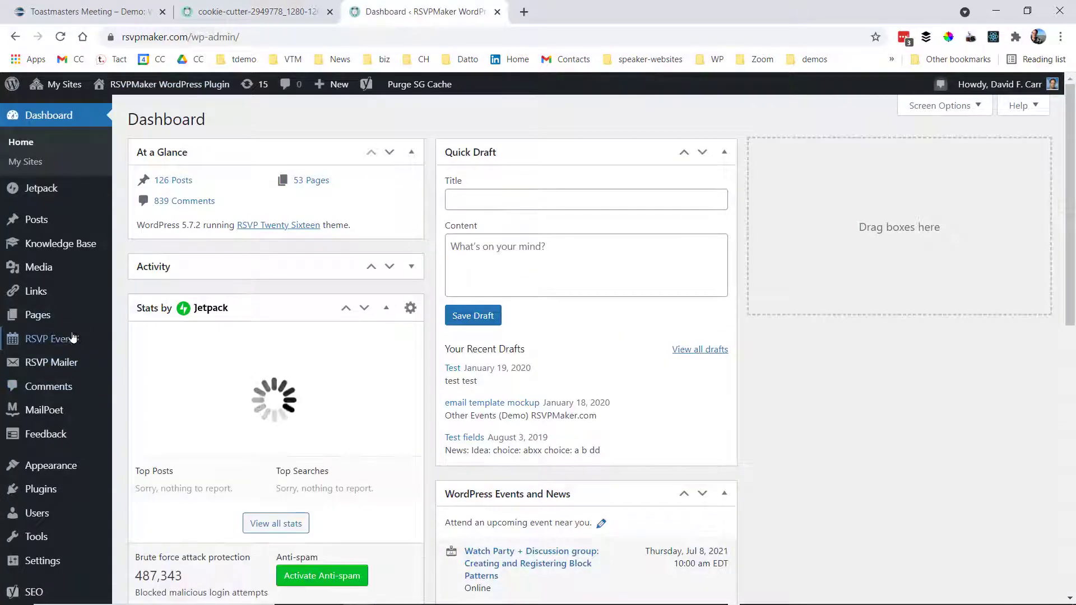
pyautogui.moveTo(72, 340)
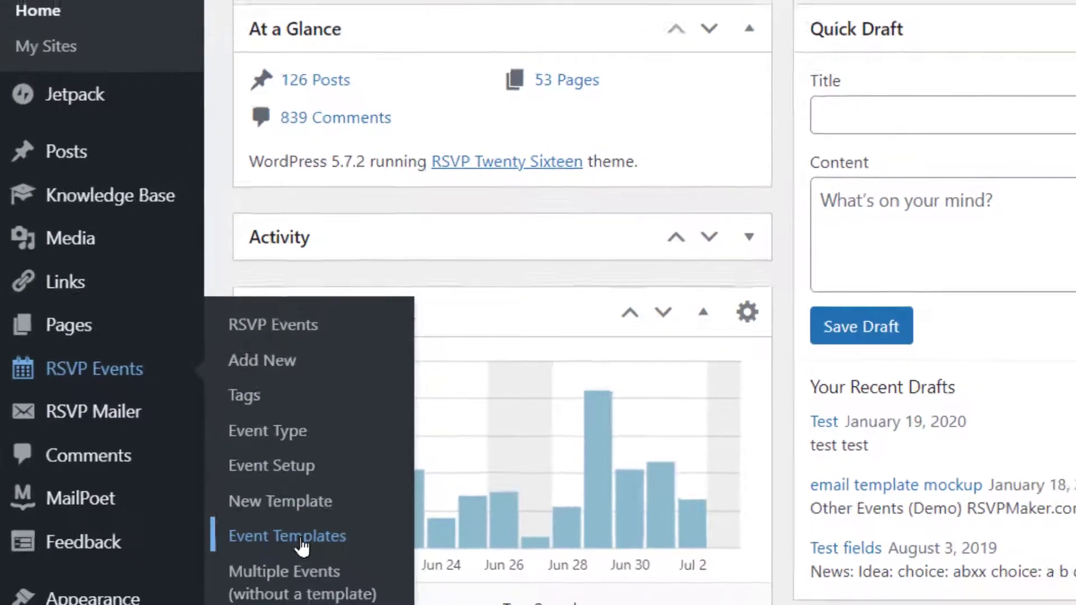
pyautogui.click(318, 552)
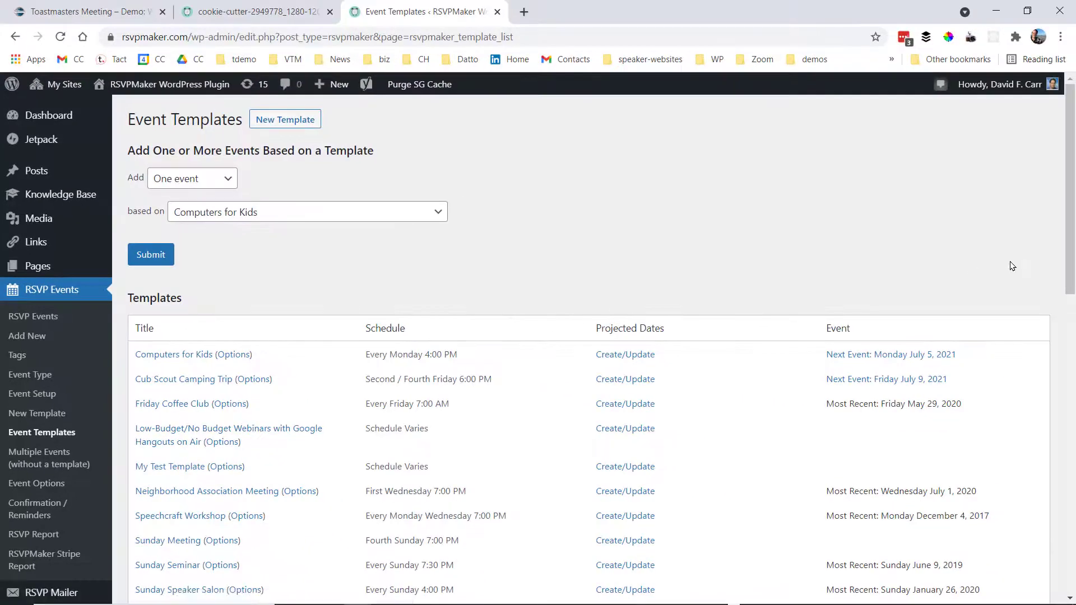
# Open the Weekly WordPress Meetup template for editing and review its recurring schedule and start time settings.
pyautogui.moveTo(1071, 210); pyautogui.dragTo(1074, 353)
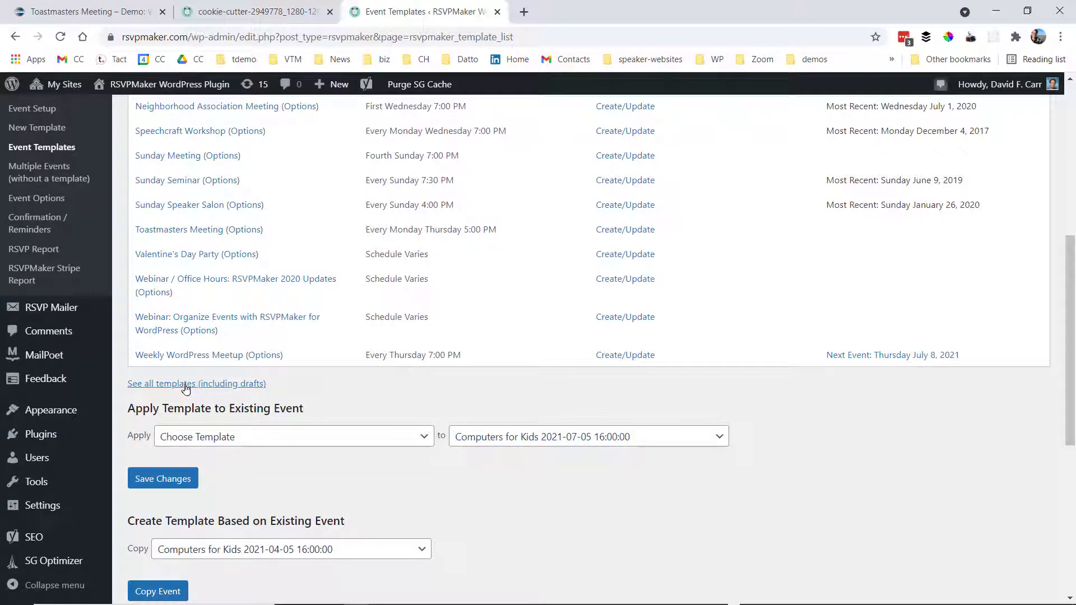
pyautogui.click(192, 355)
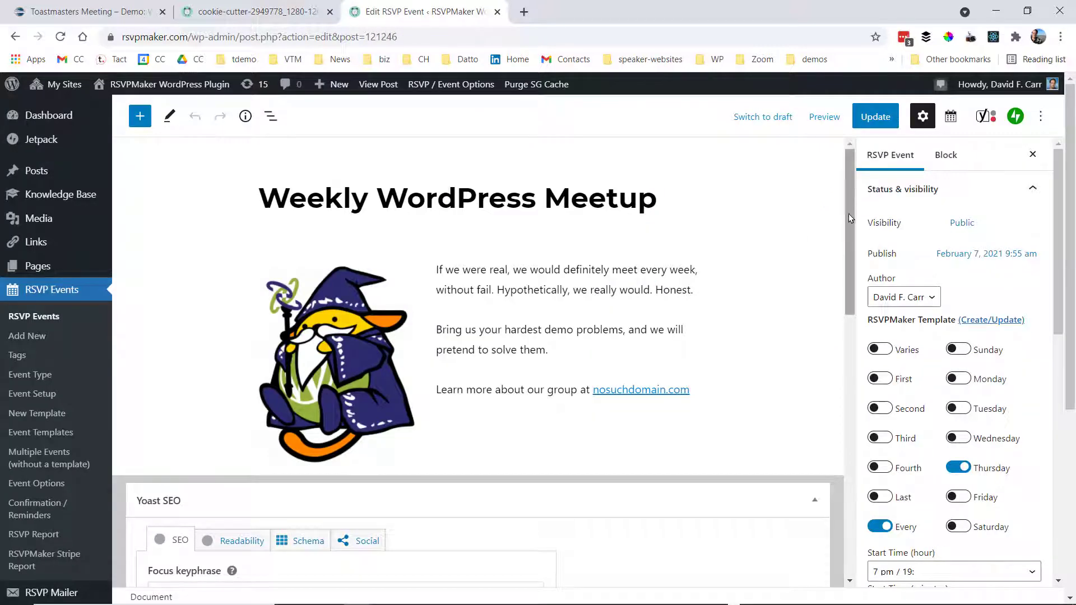
pyautogui.moveTo(850, 215); pyautogui.dragTo(848, 193)
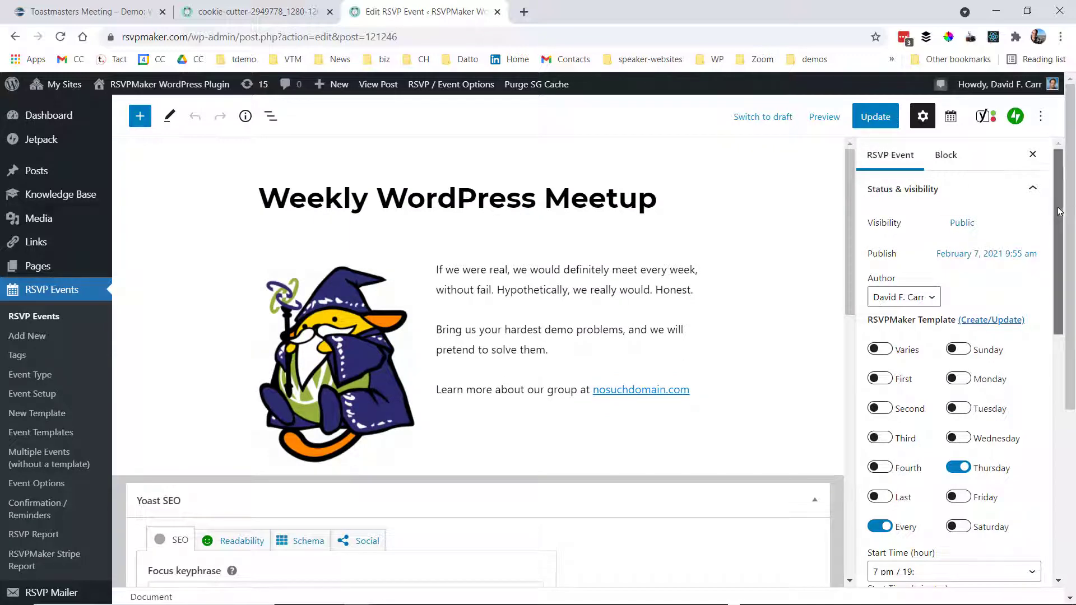
pyautogui.moveTo(1059, 210); pyautogui.dragTo(1056, 274)
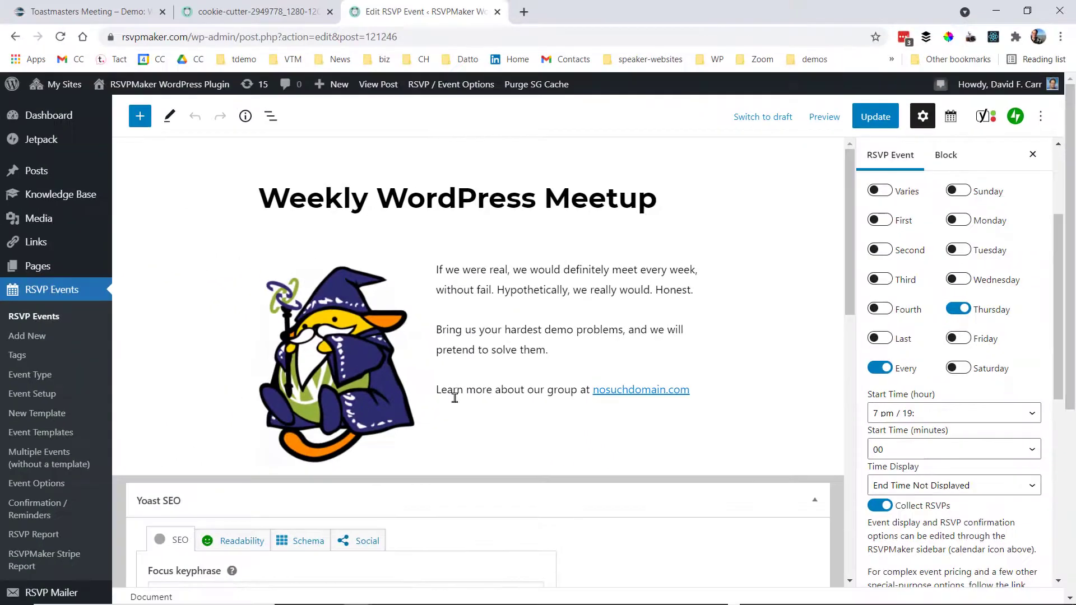
# Align the wizard image in the Weekly WordPress Meetup template to the right of the text and update the template.
pyautogui.click(583, 344)
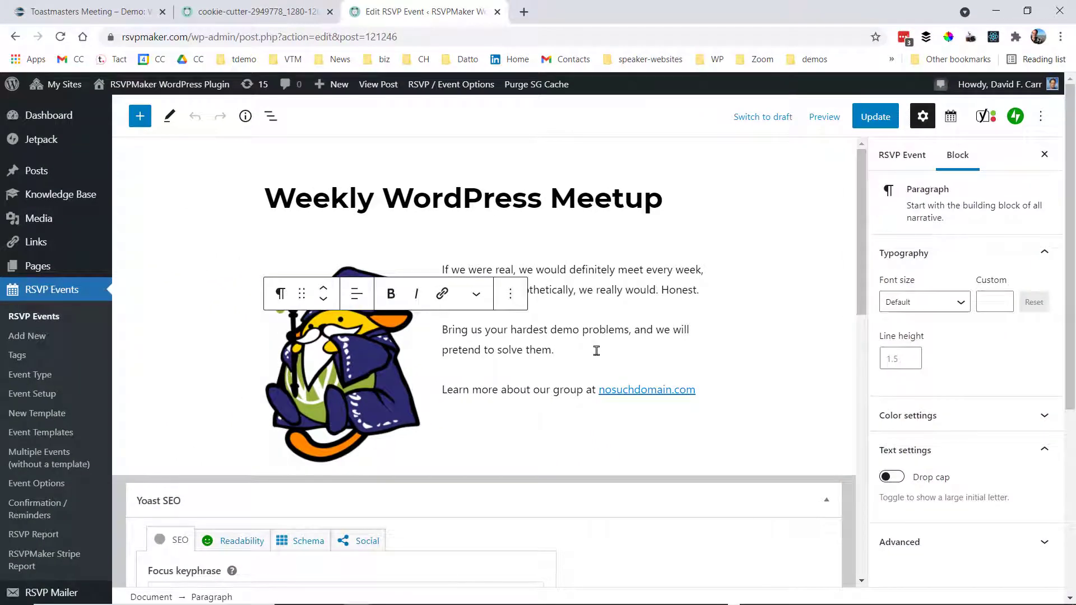
pyautogui.click(344, 382)
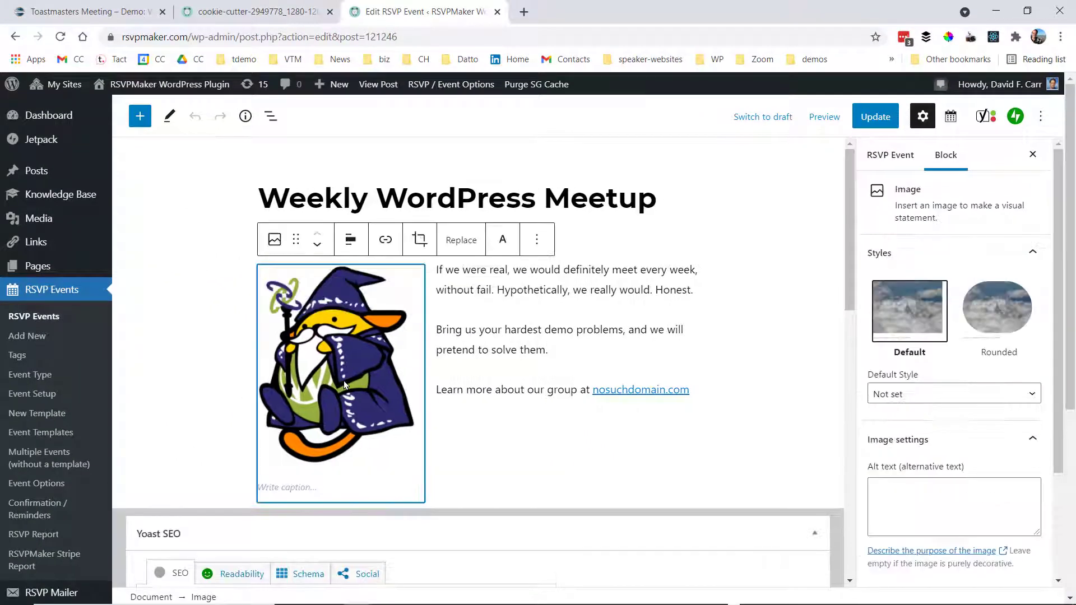
pyautogui.click(355, 241)
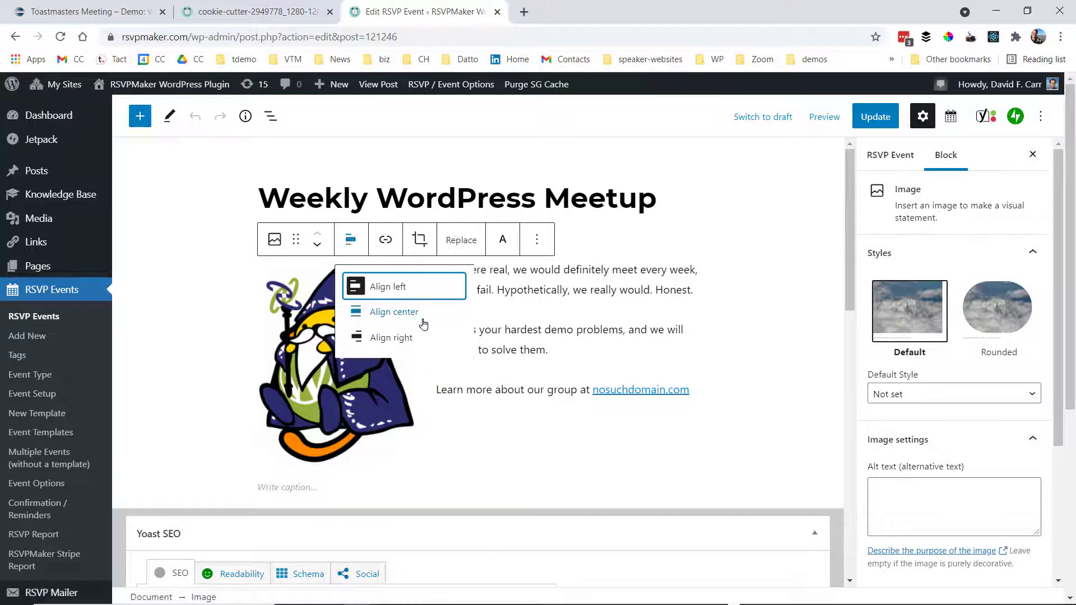
pyautogui.click(390, 337)
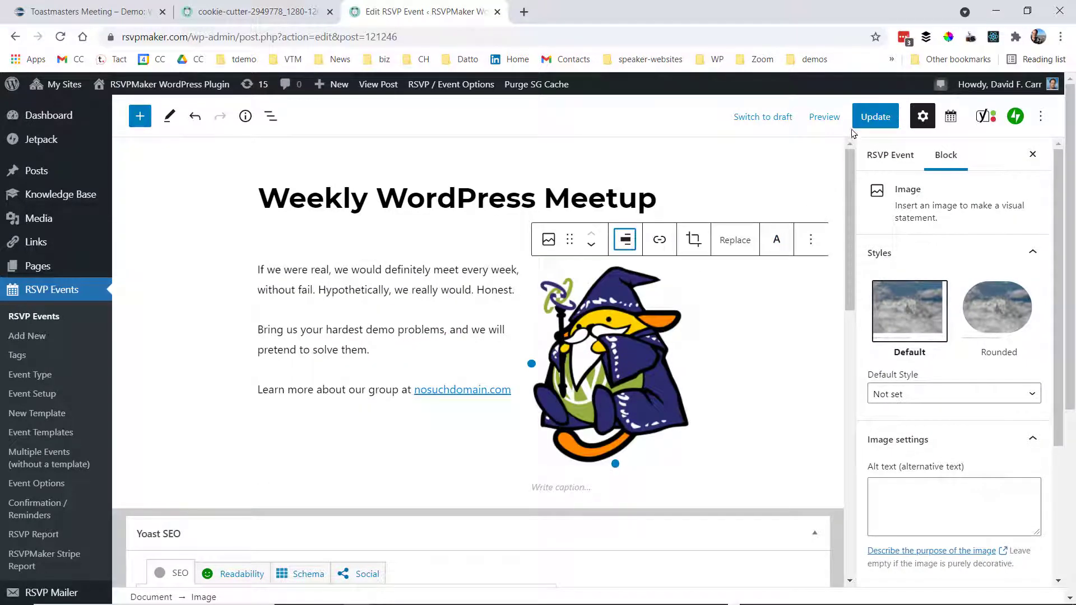
pyautogui.click(878, 122)
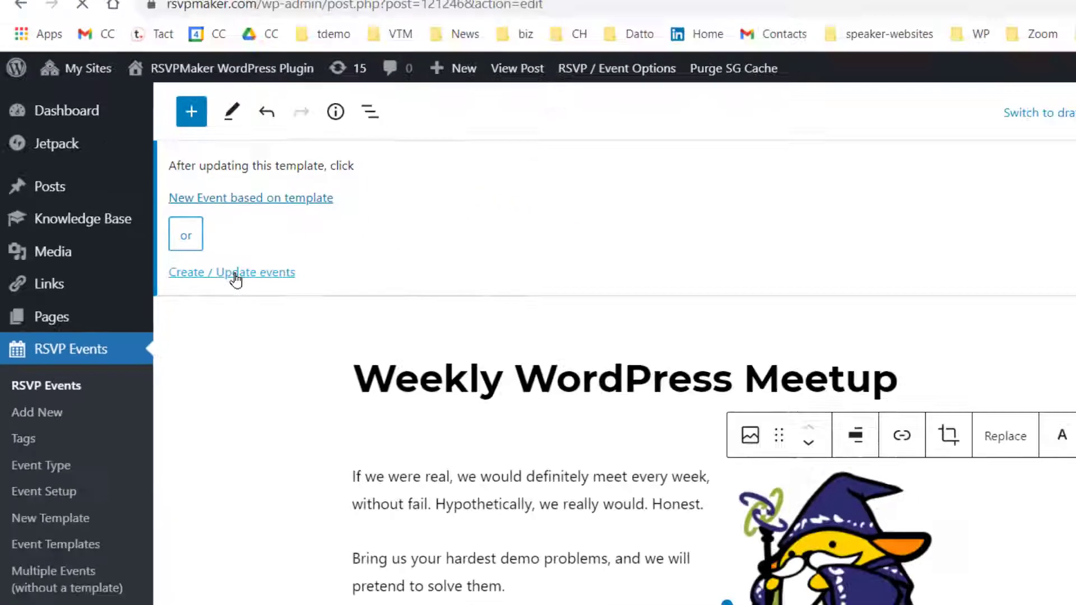
# Update all already scheduled Weekly WordPress Meetup events from the template and publish new events for all projected dates.
pyautogui.click(408, 380)
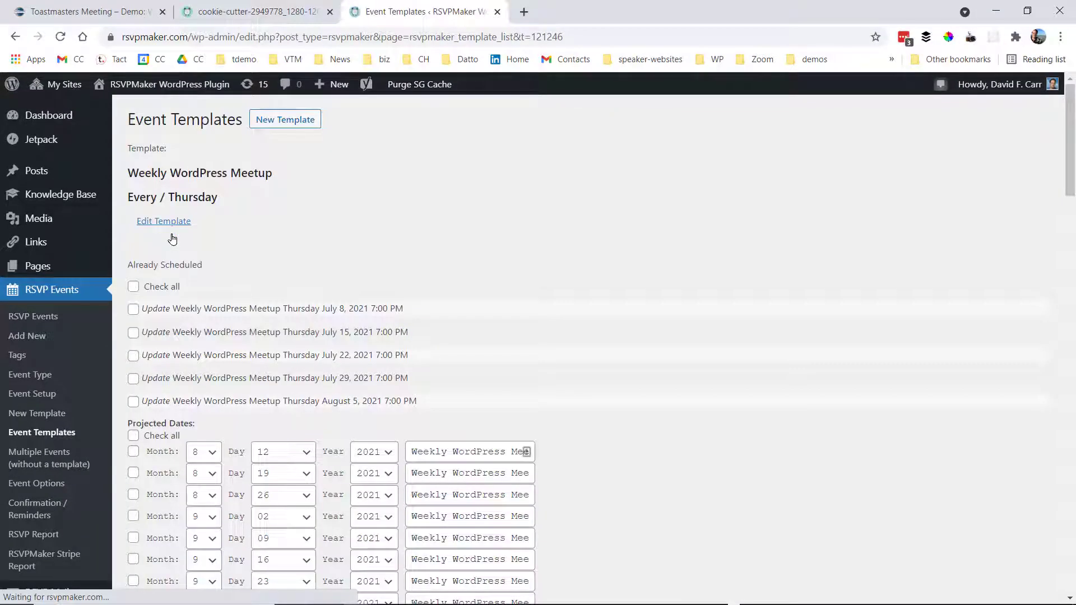
pyautogui.click(135, 289)
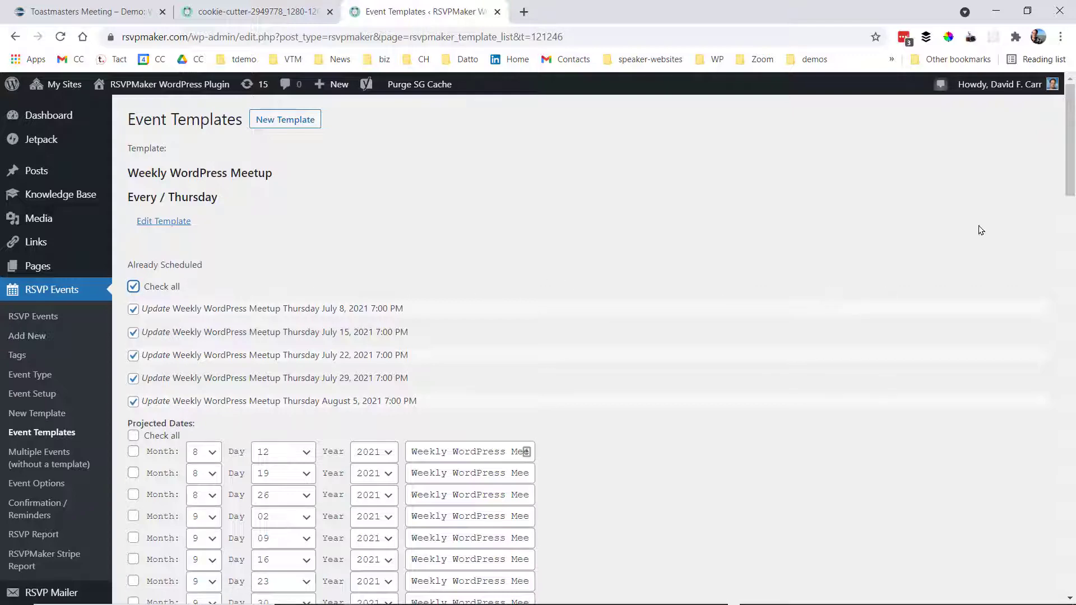
pyautogui.moveTo(1070, 133); pyautogui.dragTo(1066, 195)
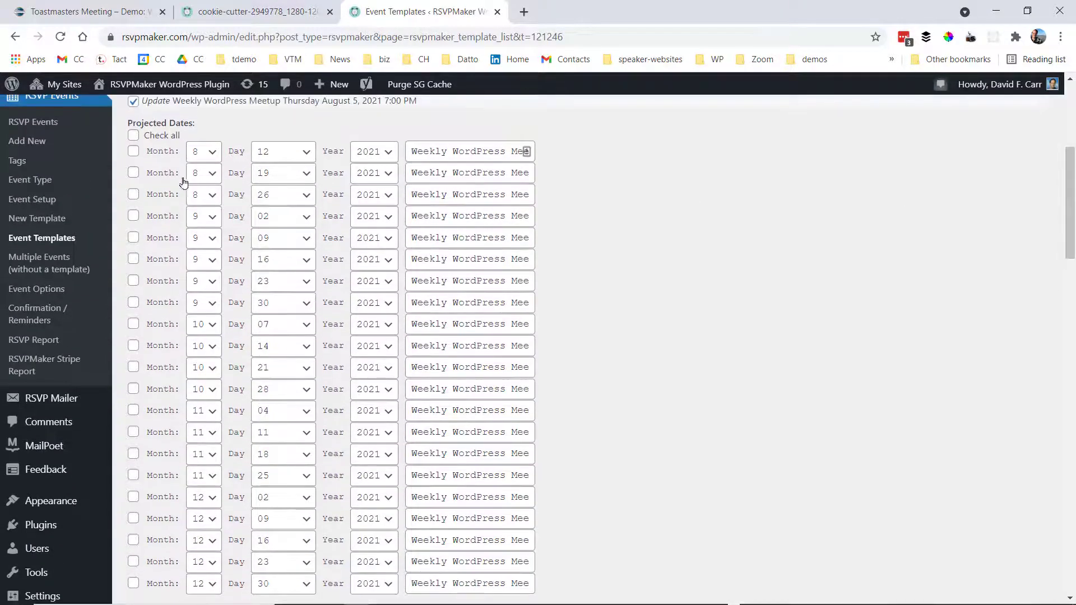
pyautogui.click(133, 135)
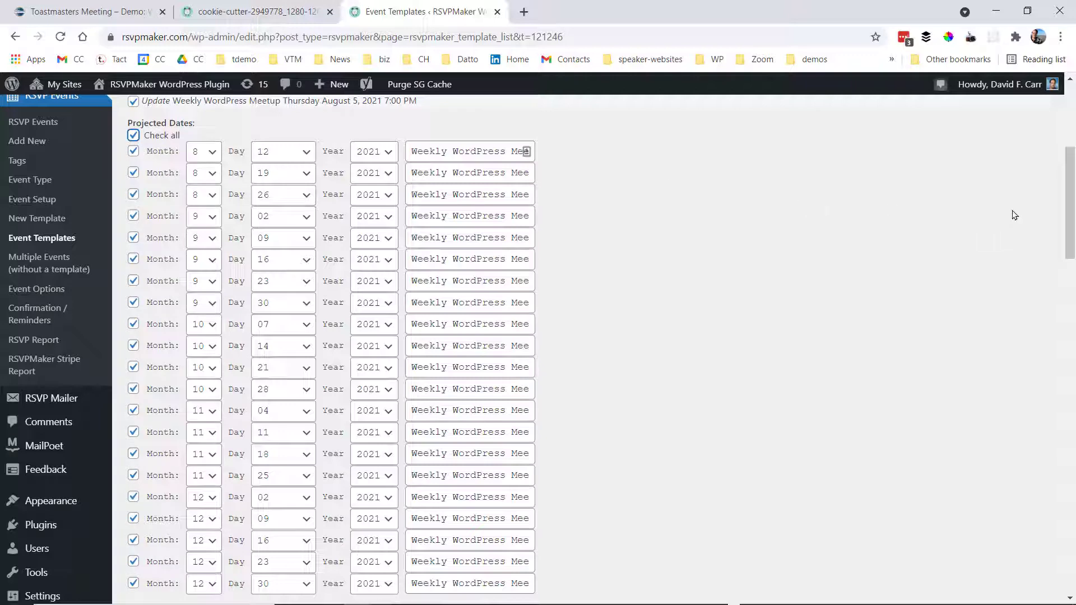
pyautogui.moveTo(1067, 195); pyautogui.dragTo(1071, 250)
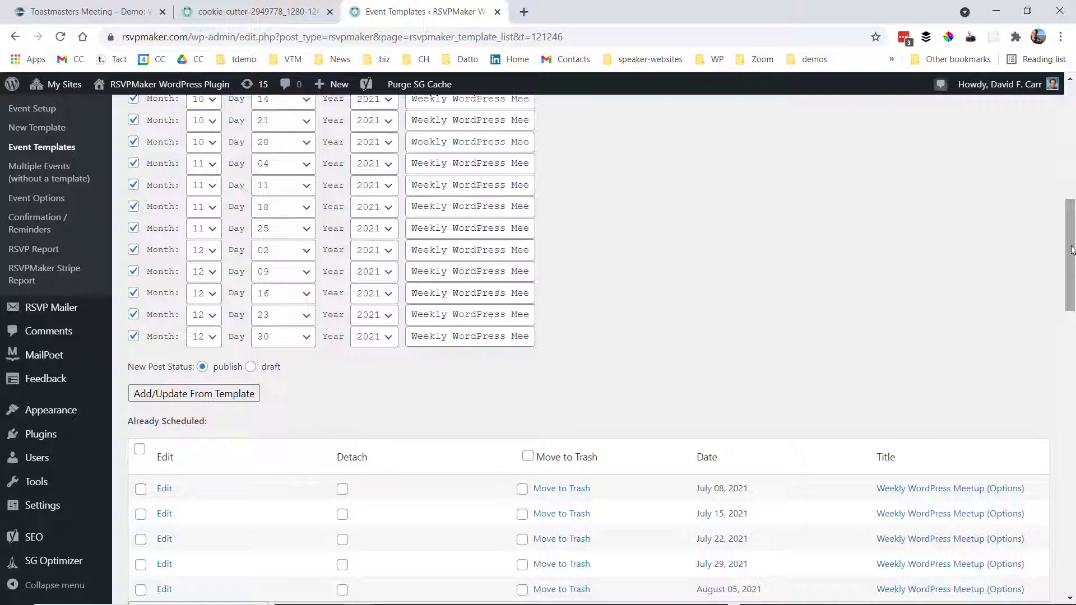
pyautogui.click(191, 396)
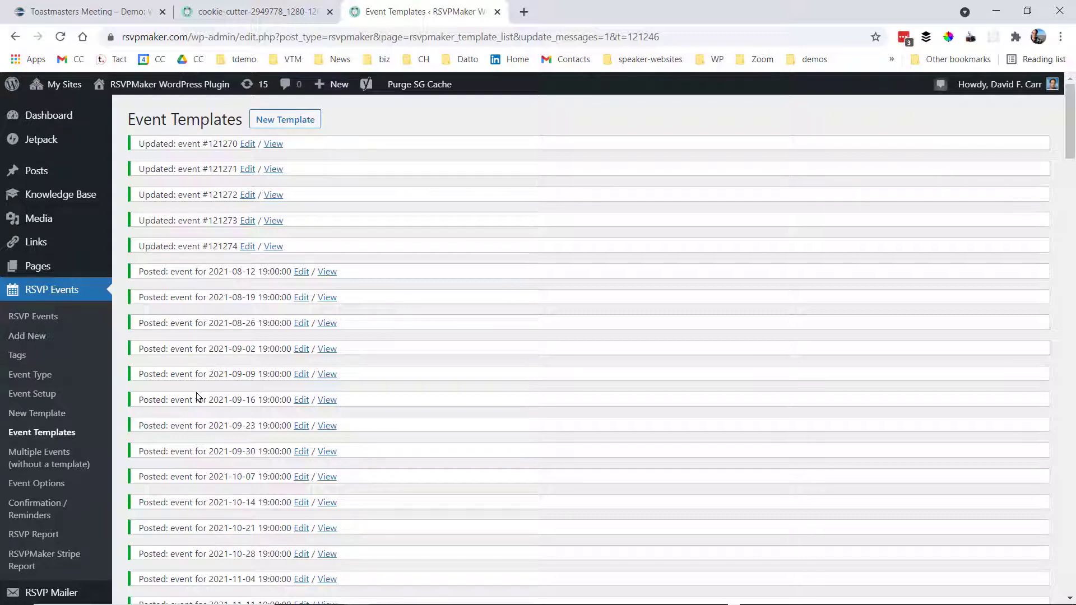
# View the first updated event's public page and check its date, image placement and registration form.
pyautogui.click(274, 144)
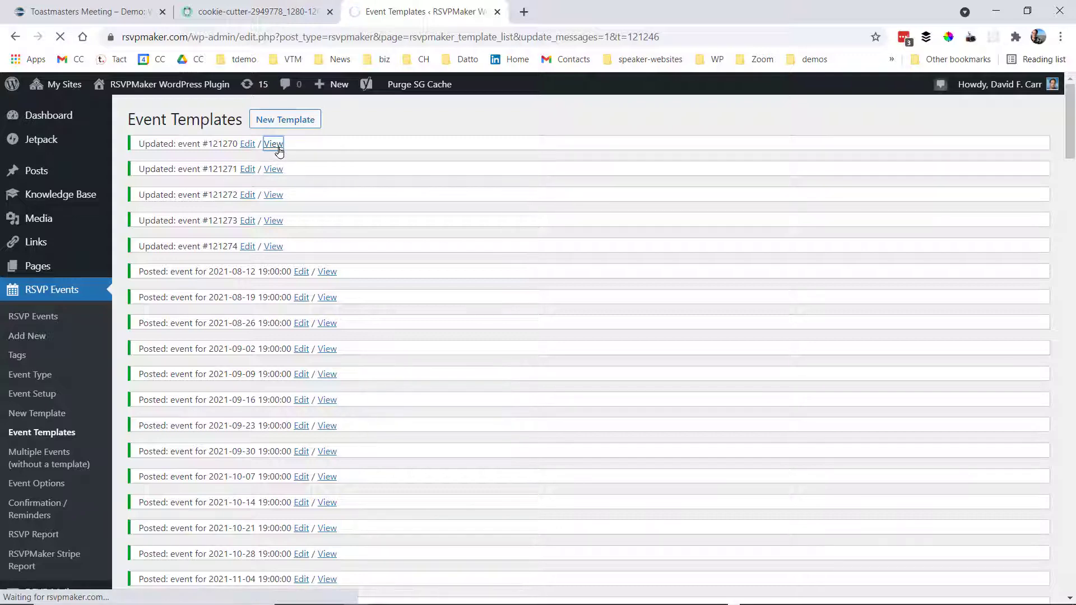
pyautogui.scroll(-4, 1073, 264)
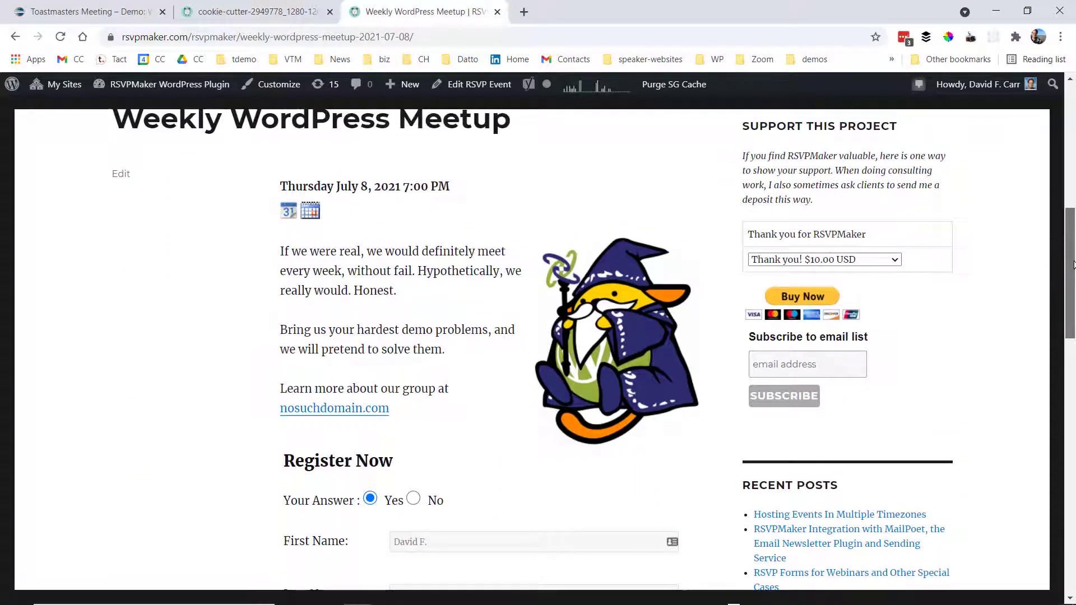
pyautogui.moveTo(1074, 264); pyautogui.dragTo(1073, 262)
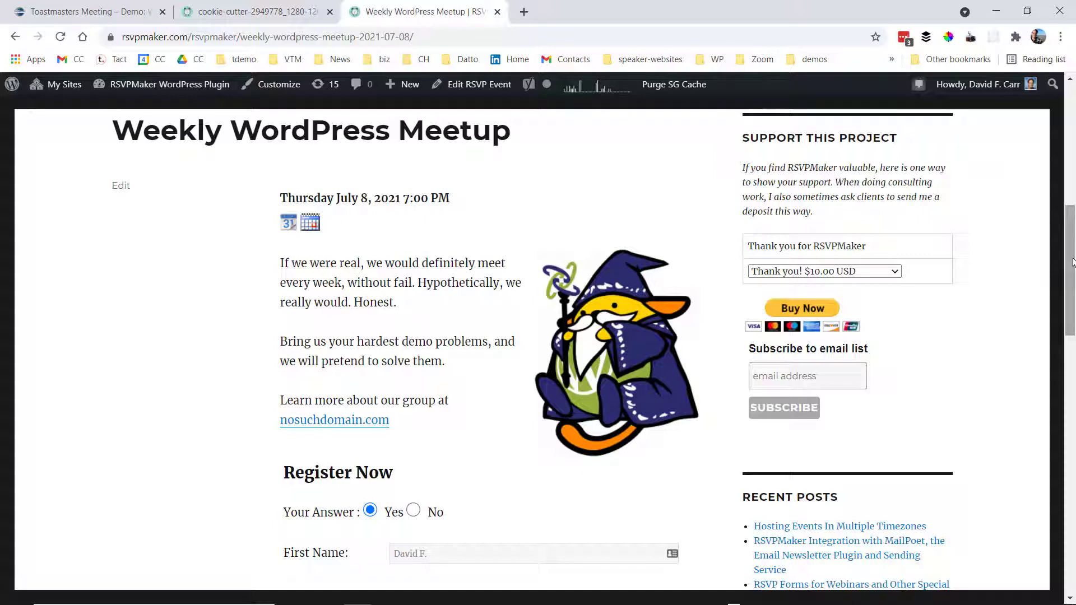
# Return to the July 28, 2021 Toastmasters meeting page and open that event in the block editor.
pyautogui.click(87, 14)
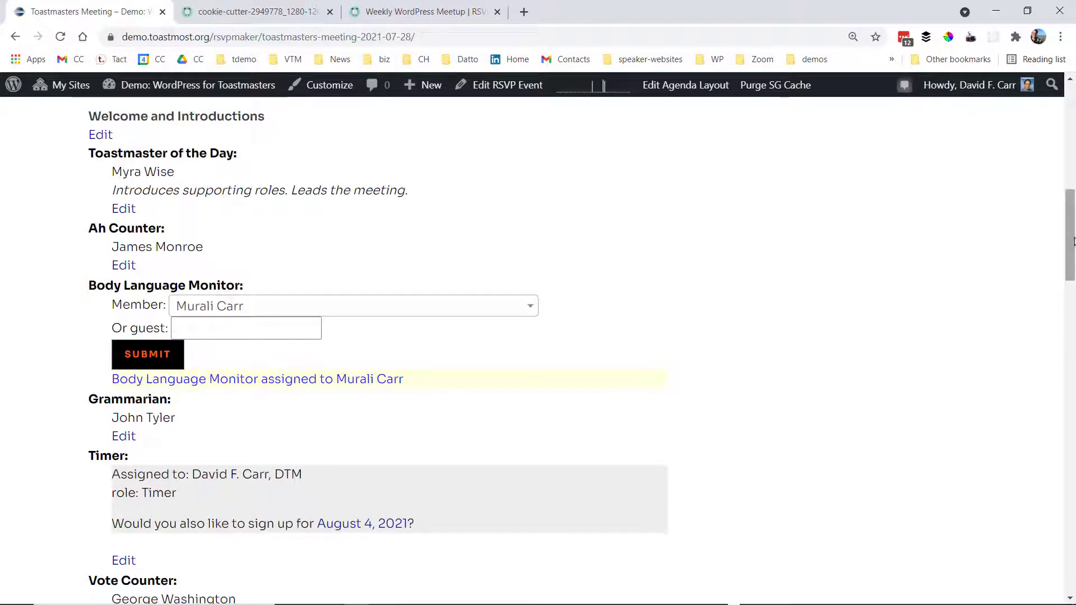
pyautogui.moveTo(1067, 241); pyautogui.dragTo(1070, 218)
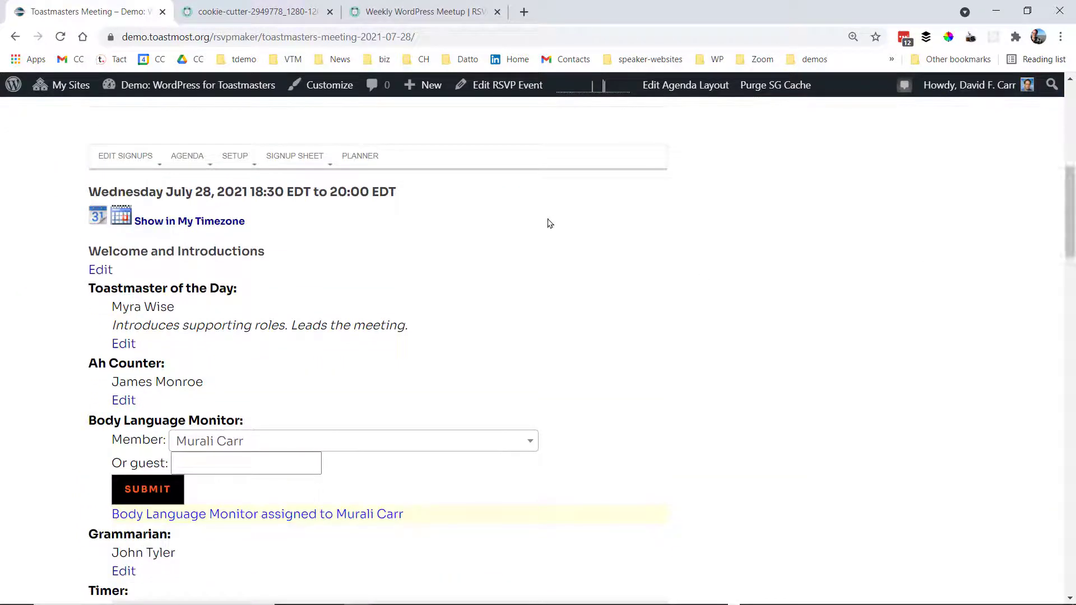
pyautogui.moveTo(503, 91)
pyautogui.moveTo(510, 86)
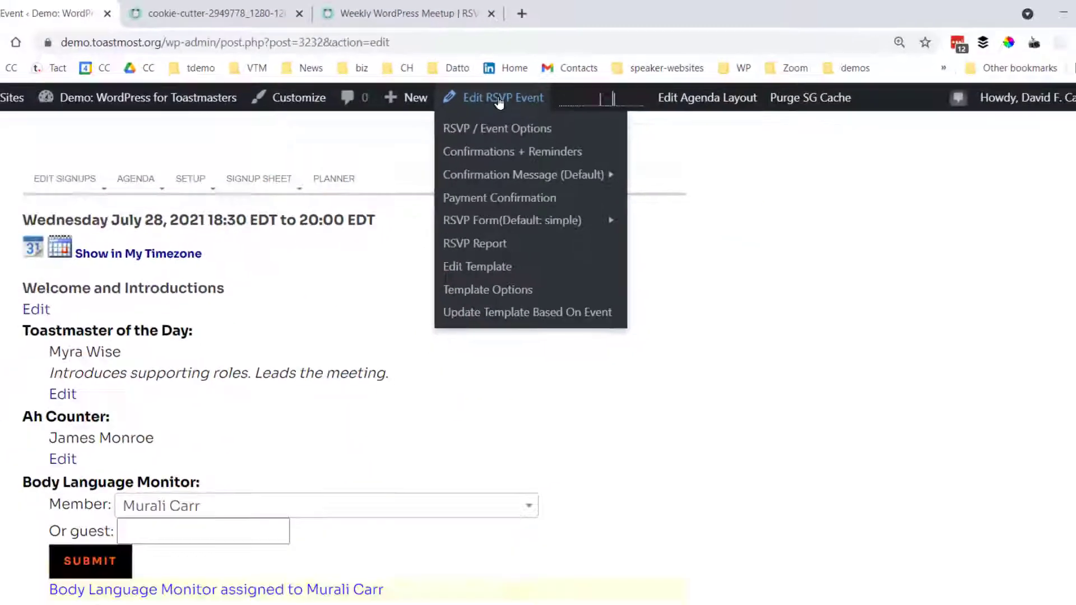
pyautogui.click(469, 179)
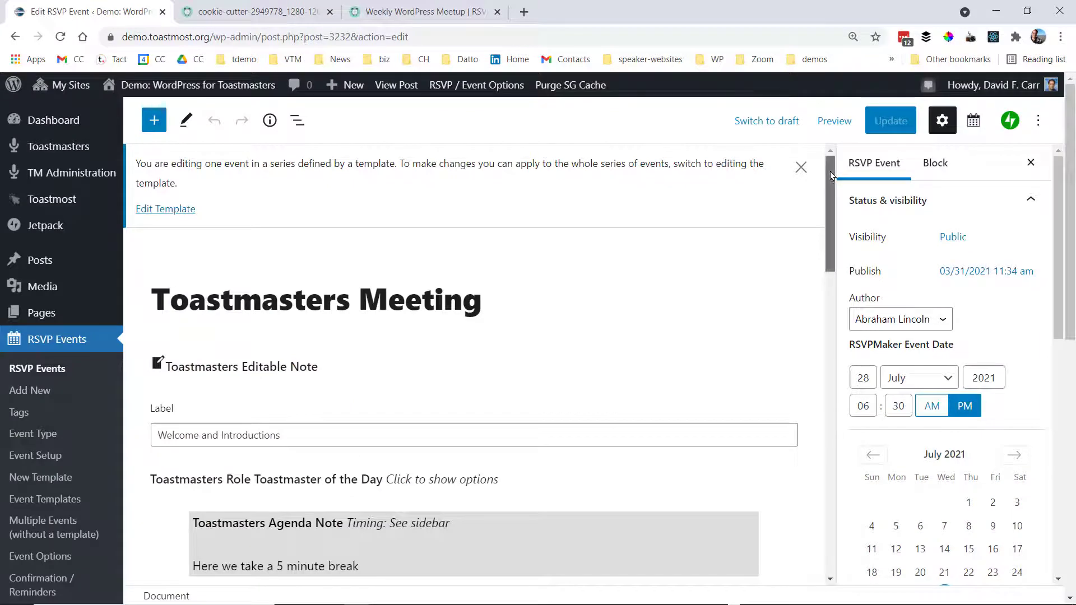
# Inspect the block settings of the Toastmaster of the Day role and the agenda note about the 5 minute break.
pyautogui.moveTo(829, 170); pyautogui.dragTo(816, 220)
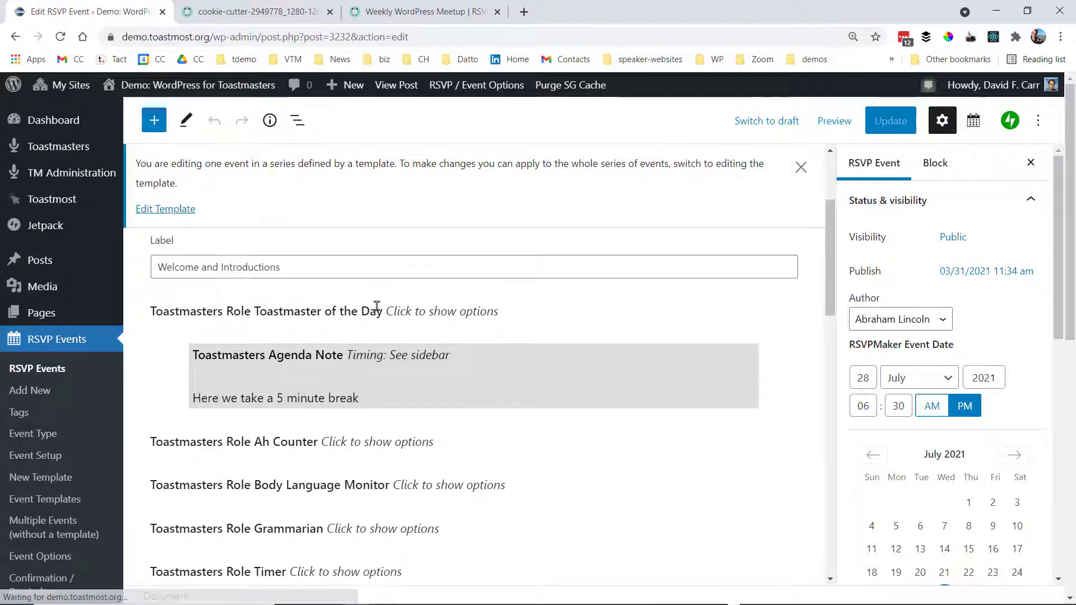
pyautogui.click(372, 309)
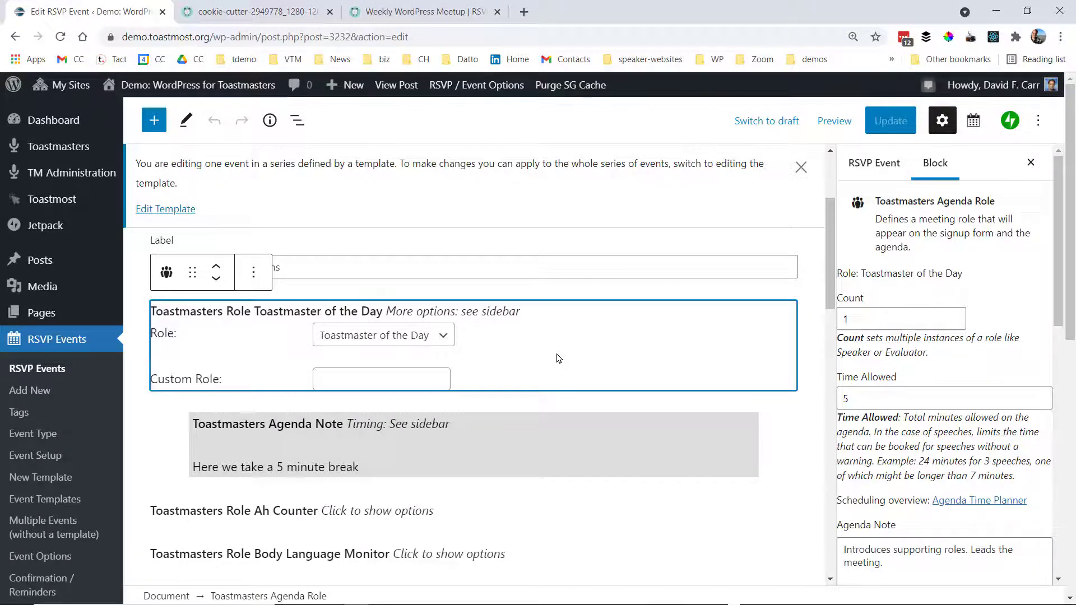
pyautogui.click(509, 463)
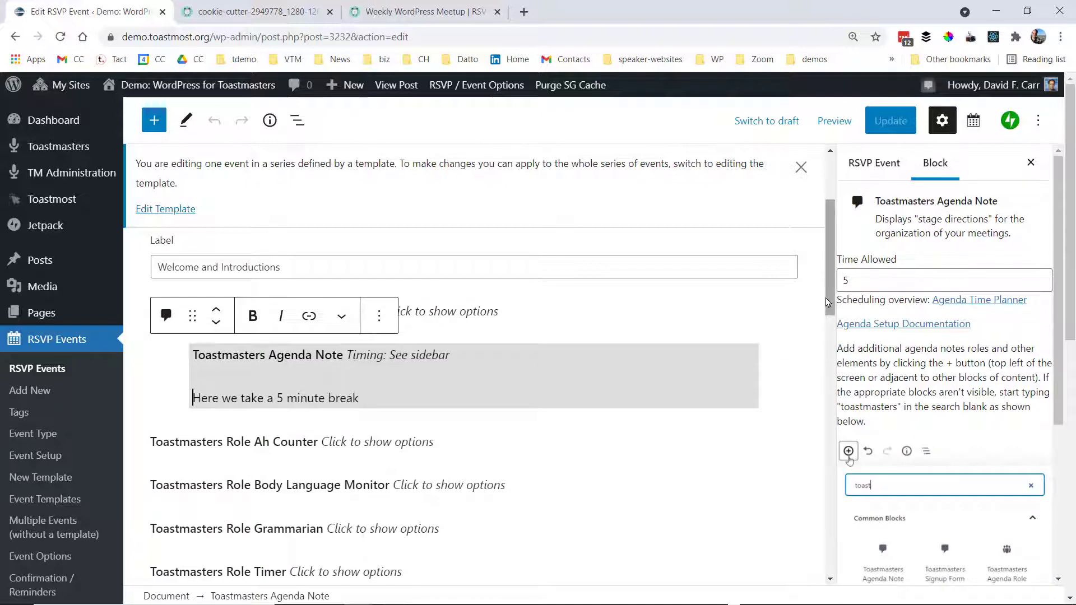
# Move the Toastmaster of the Day role to just below the Body Language Monitor role and save the July 28 event.
pyautogui.scroll(1, 825, 297)
pyautogui.click(463, 359)
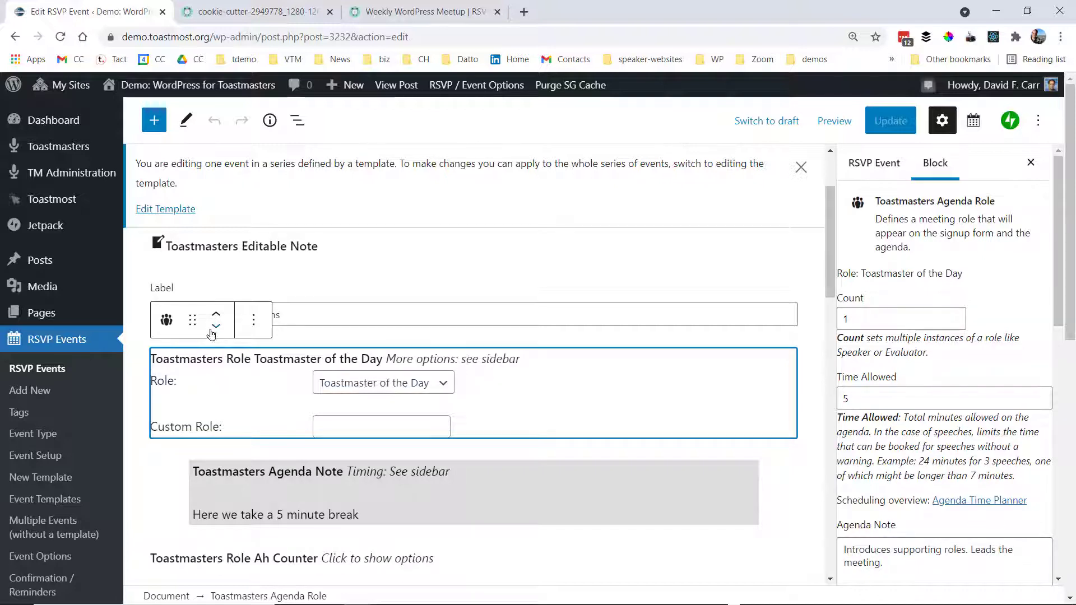
pyautogui.moveTo(192, 325); pyautogui.dragTo(181, 378)
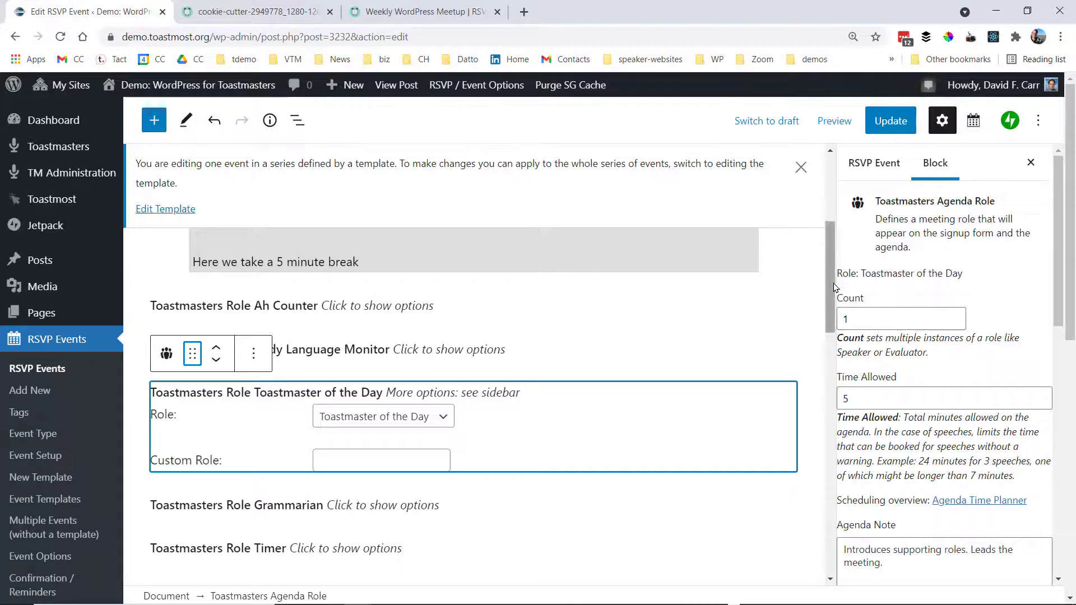
pyautogui.moveTo(835, 287); pyautogui.dragTo(824, 211)
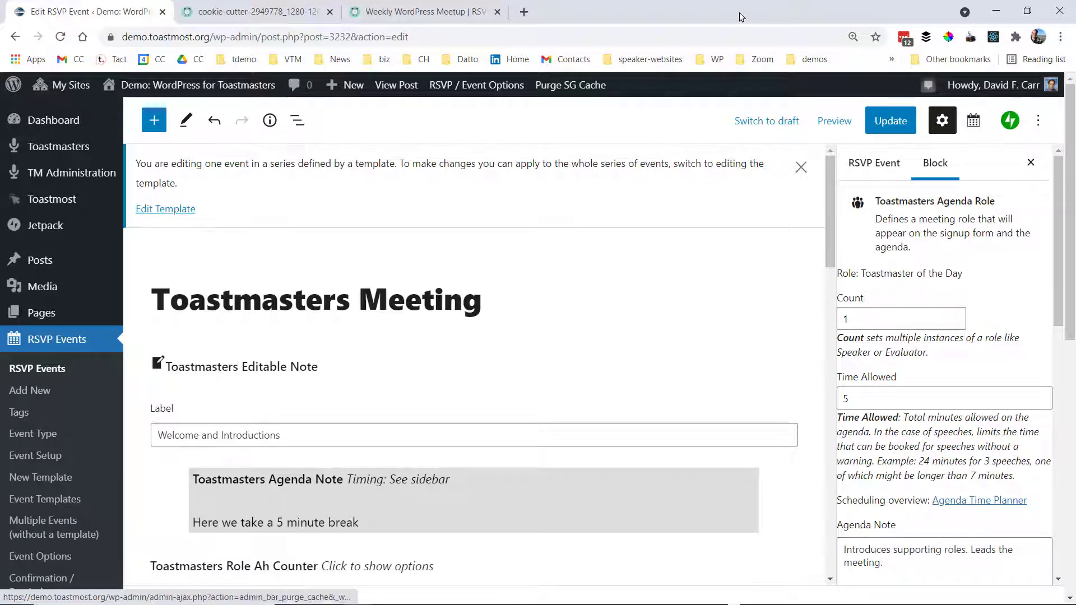
pyautogui.click(891, 123)
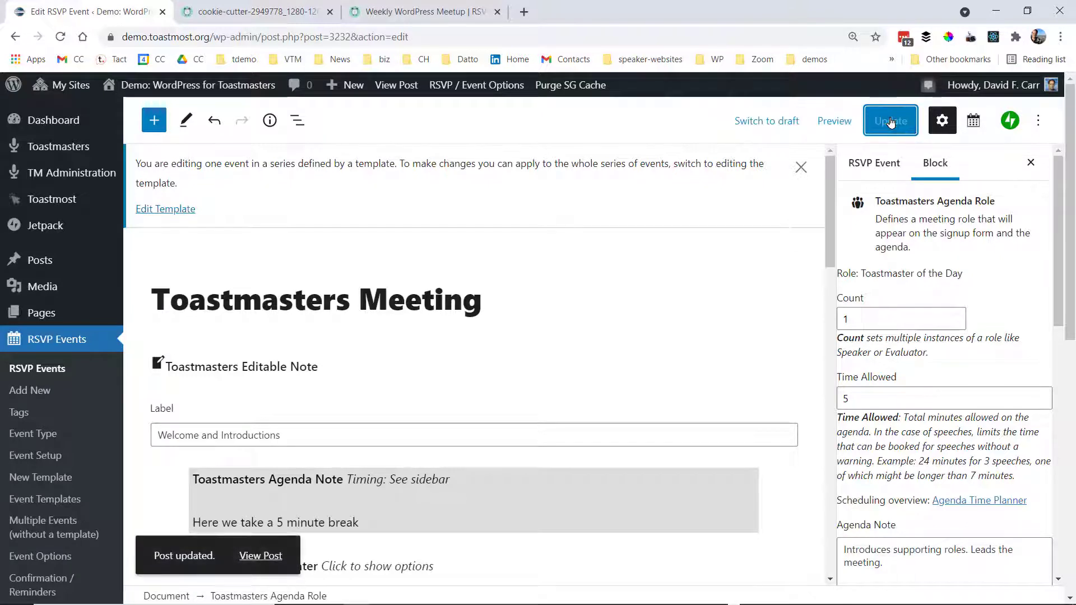
# Open the Toastmasters Meeting template for editing and delete its agenda note about the 5 minute break.
pyautogui.click(164, 213)
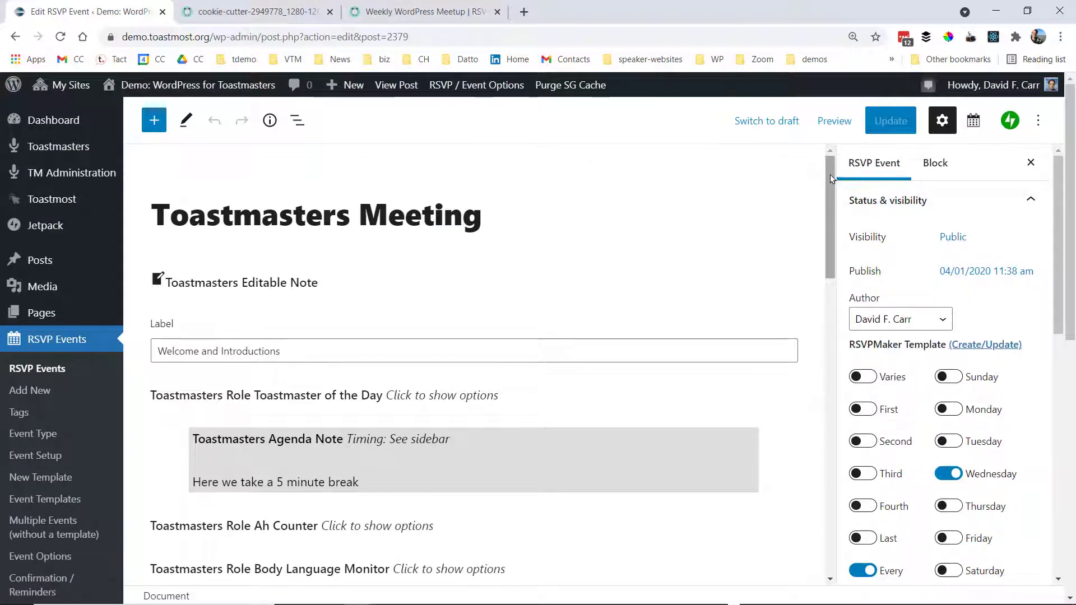
pyautogui.click(511, 458)
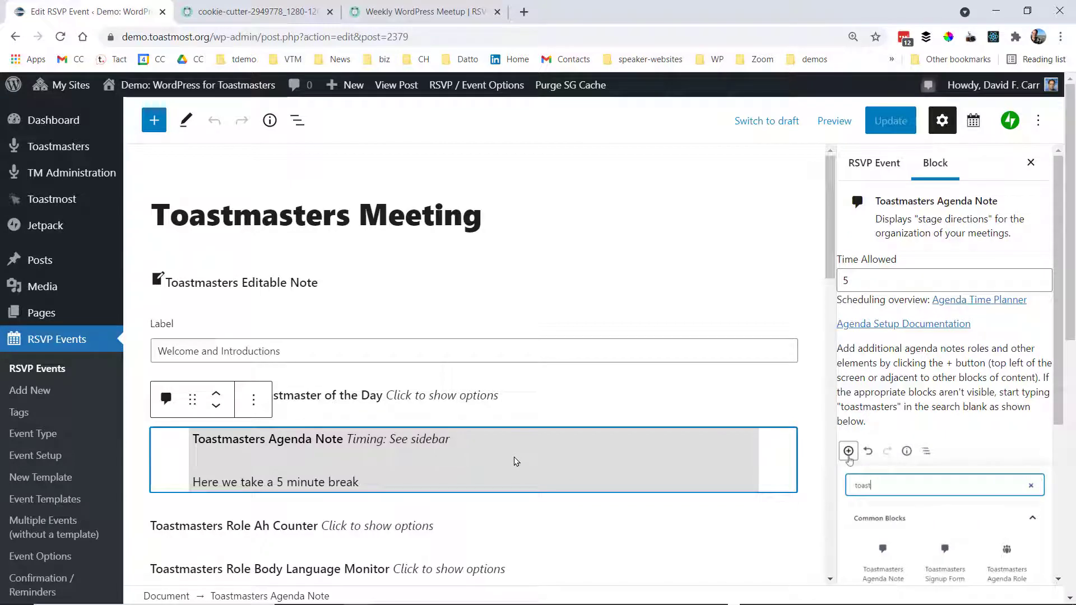
pyautogui.press('Delete')
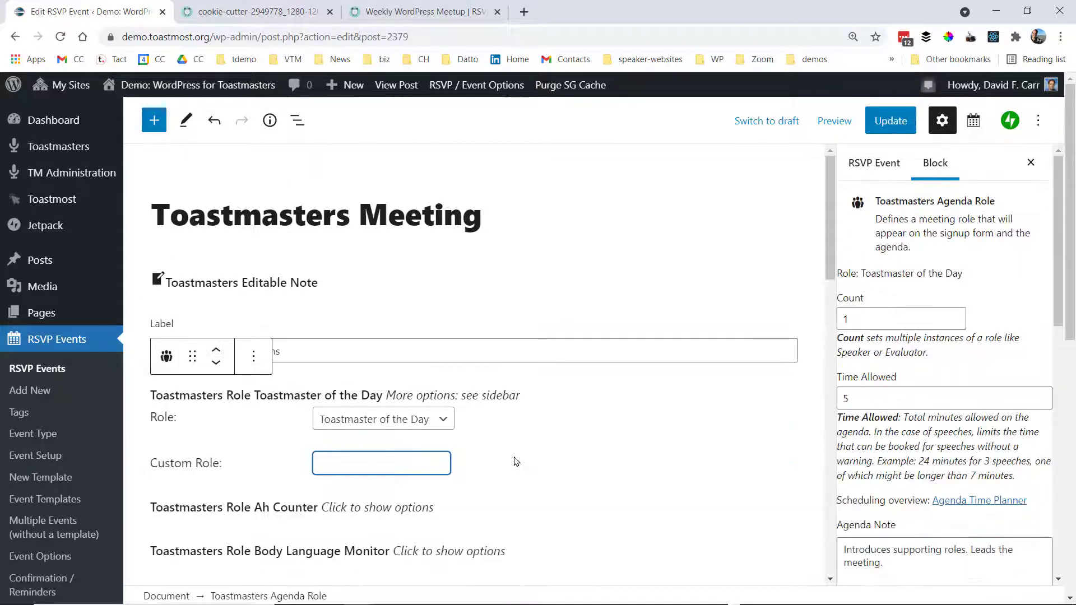
# Review the template's role list and inspect the block settings of the Welcome and Introductions editable note.
pyautogui.moveTo(829, 207); pyautogui.dragTo(819, 254)
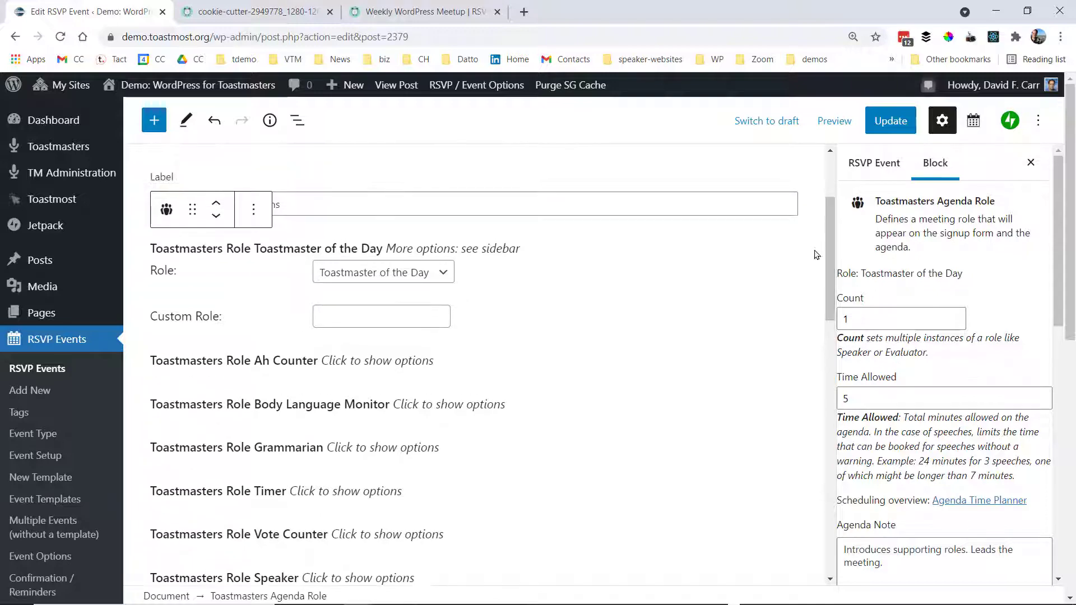
pyautogui.click(614, 206)
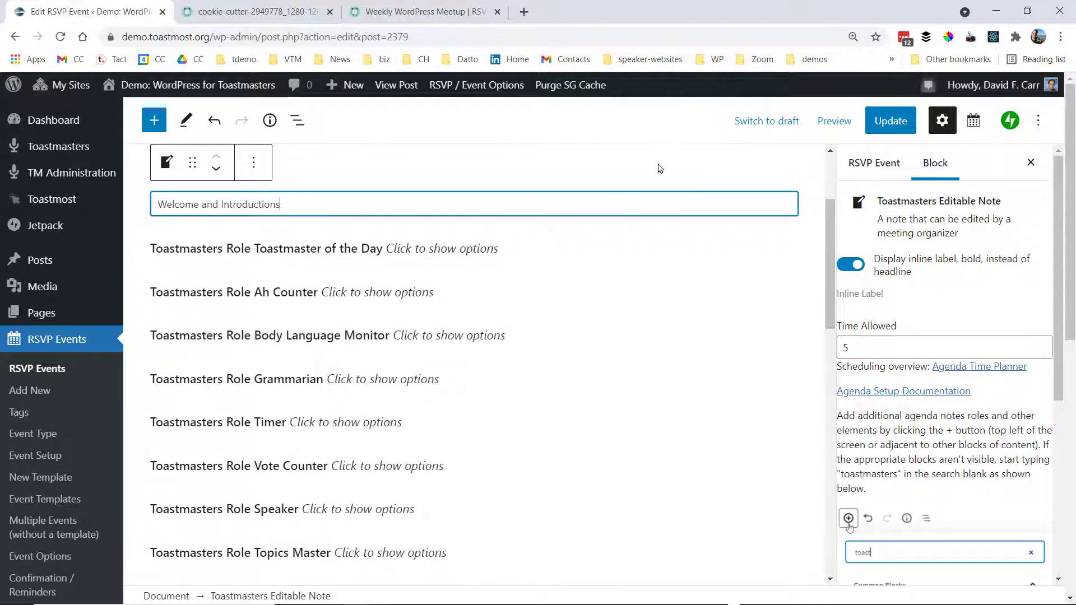
pyautogui.click(830, 245)
pyautogui.moveTo(829, 240); pyautogui.dragTo(826, 196)
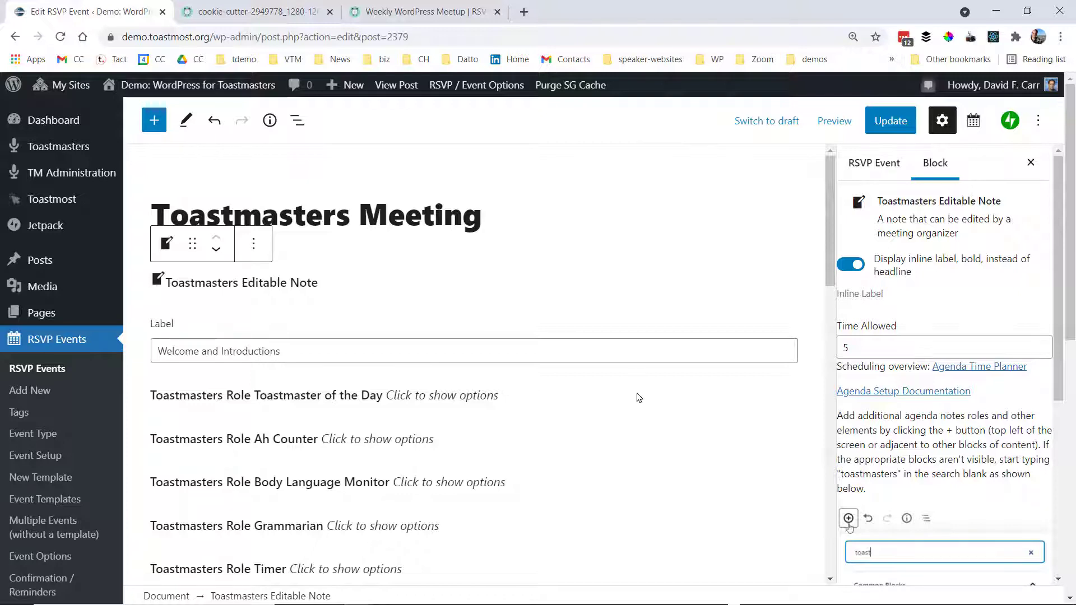
pyautogui.click(413, 351)
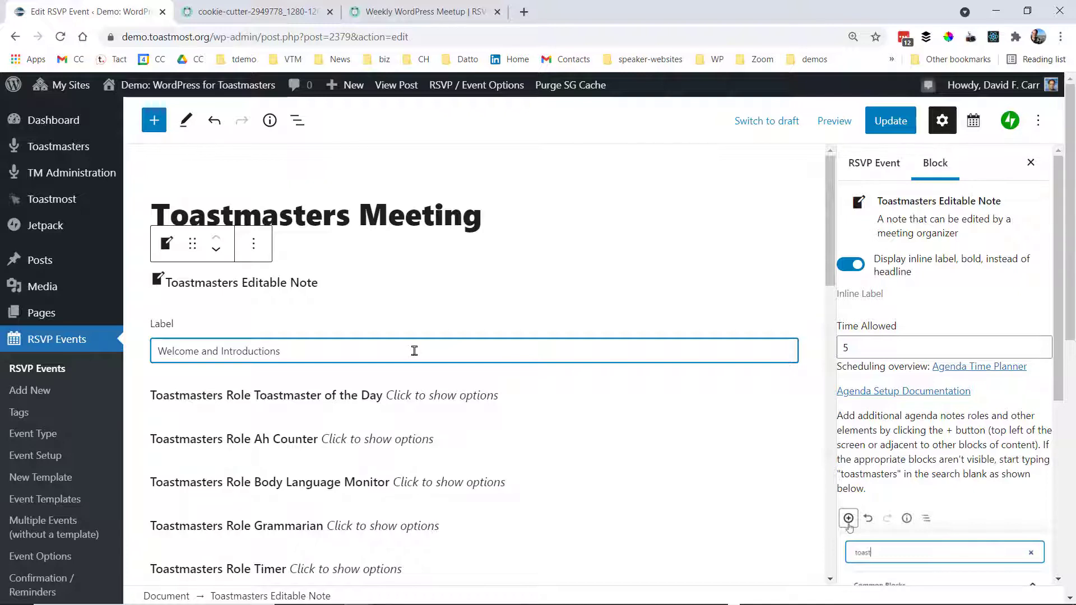
# Insert a Toastmasters Agenda Role block between the Timer and Vote Counter roles in the template.
pyautogui.click(826, 235)
pyautogui.moveTo(825, 234); pyautogui.dragTo(823, 280)
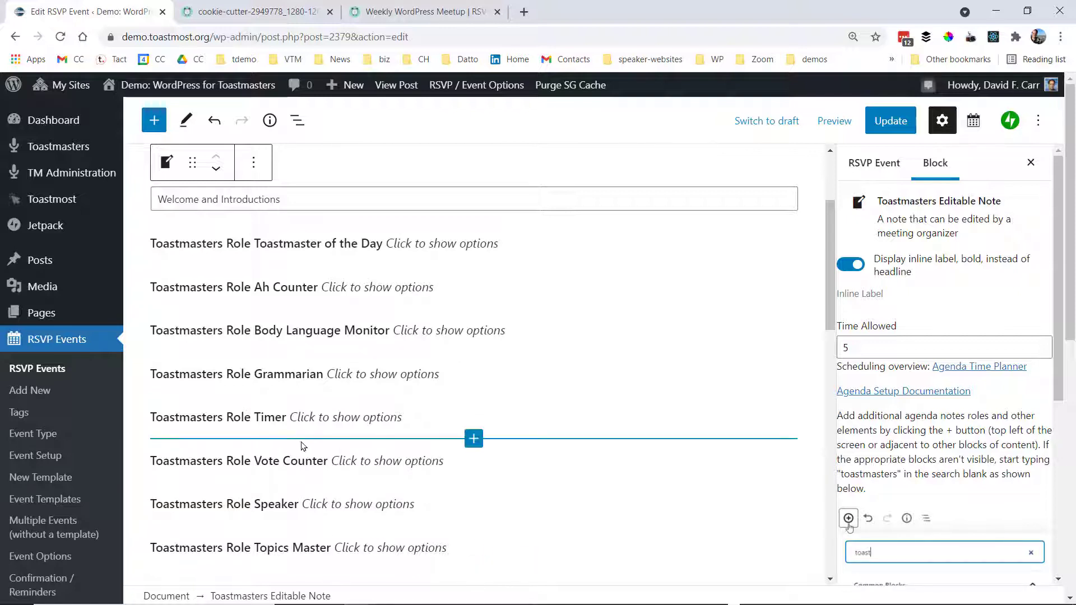
pyautogui.click(473, 439)
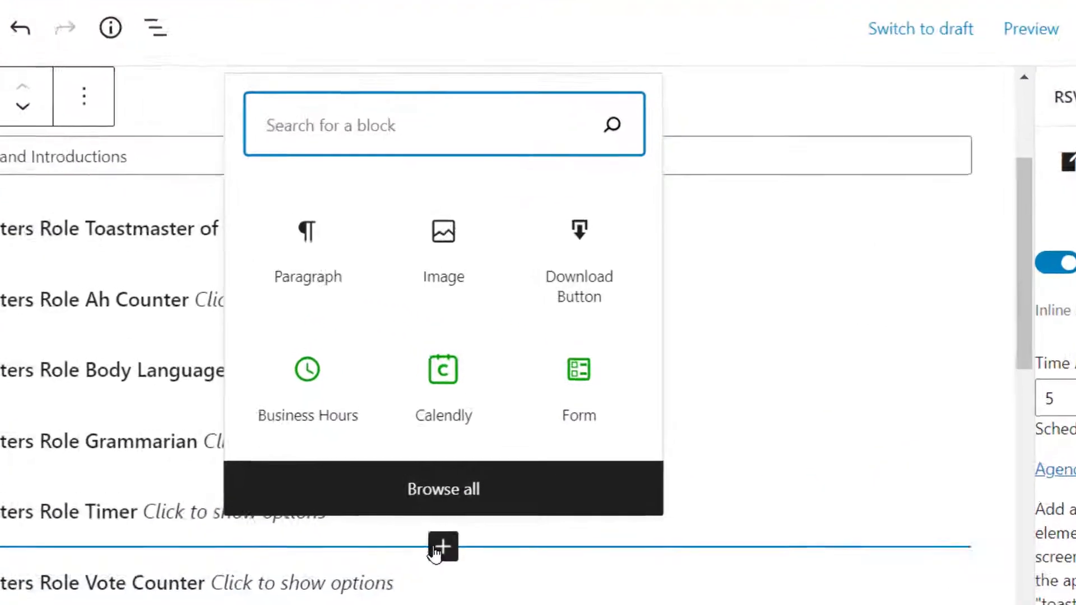
pyautogui.write('toas')
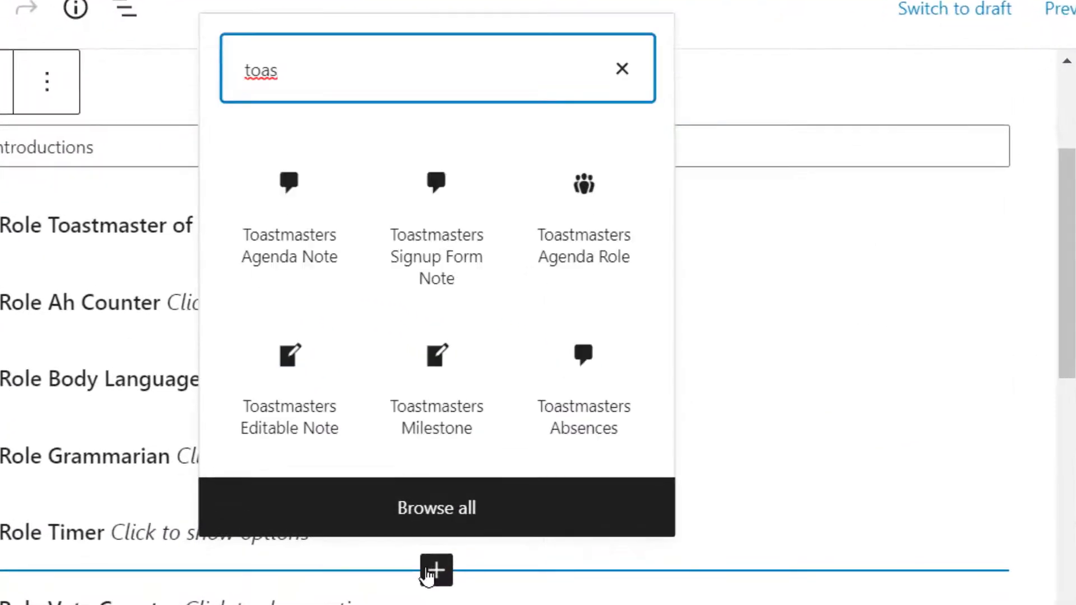
pyautogui.write('tmasters')
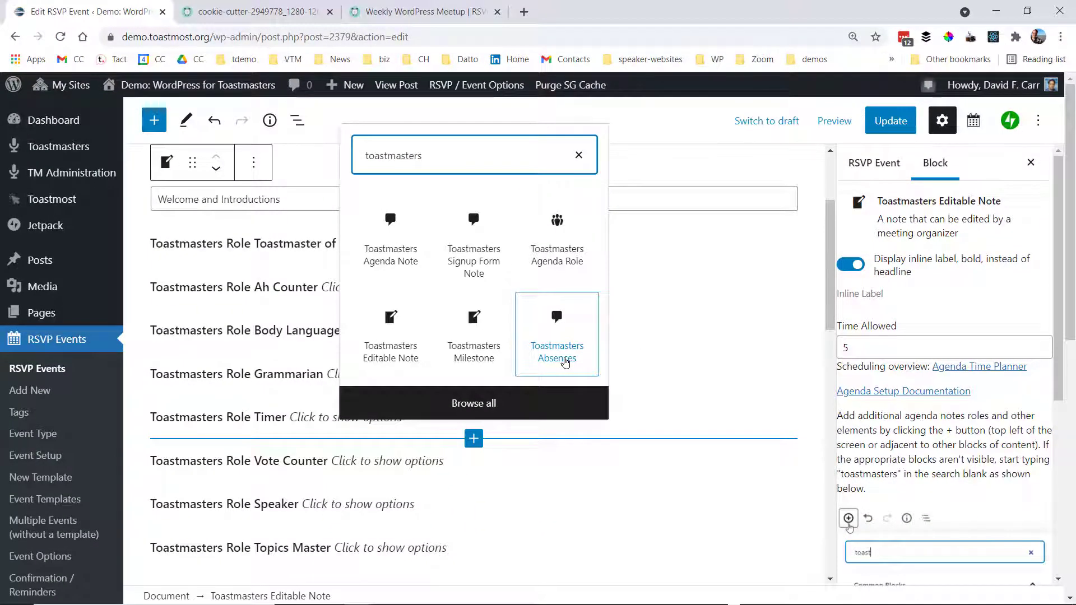
pyautogui.click(562, 255)
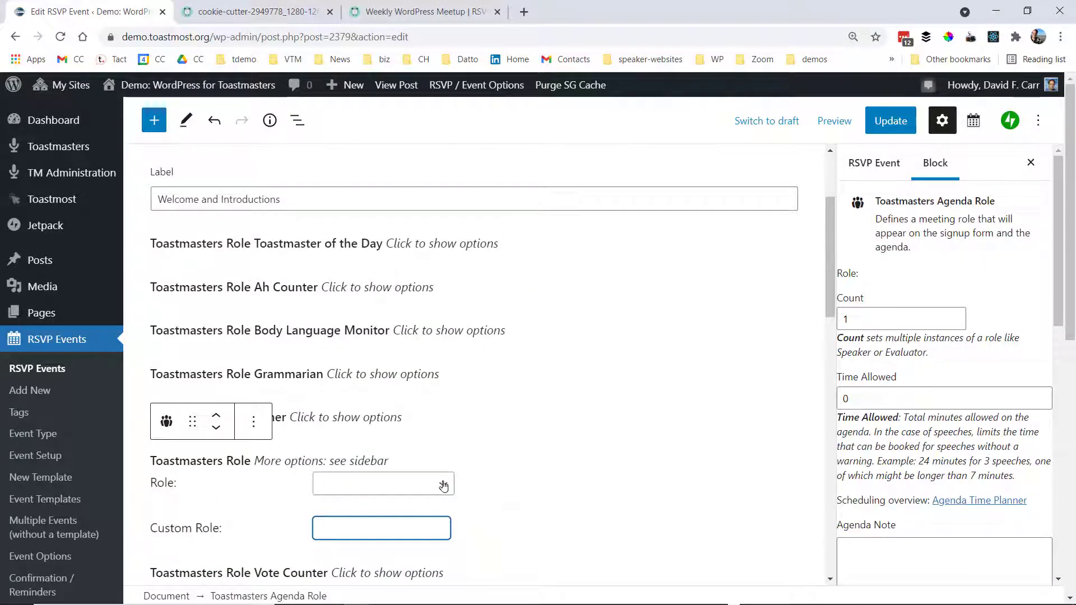
# Set the new agenda role to Custom Role and name it Joke Master.
pyautogui.click(444, 486)
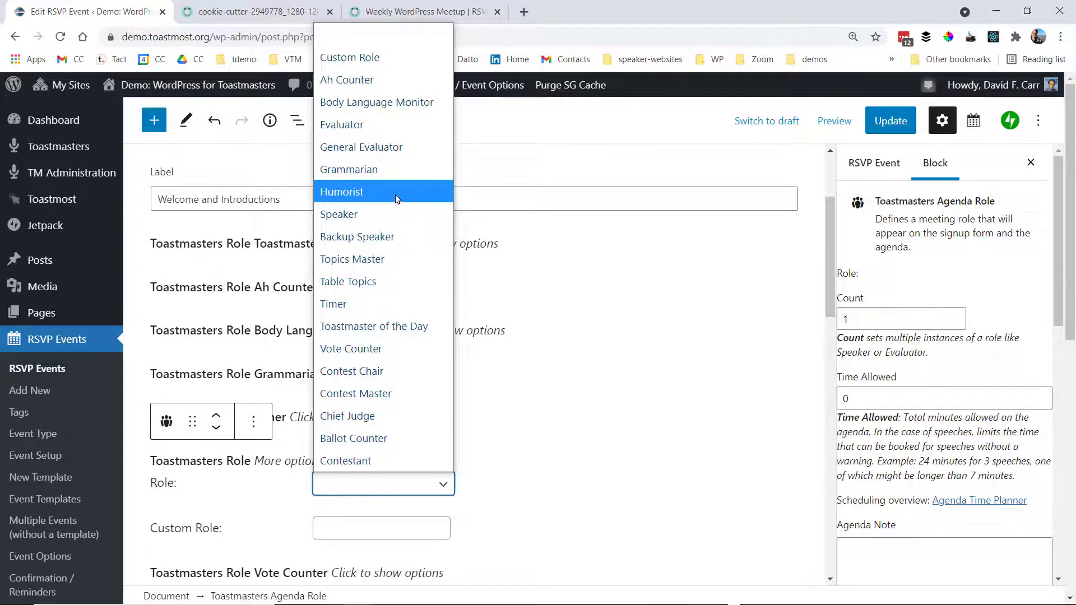
pyautogui.click(386, 57)
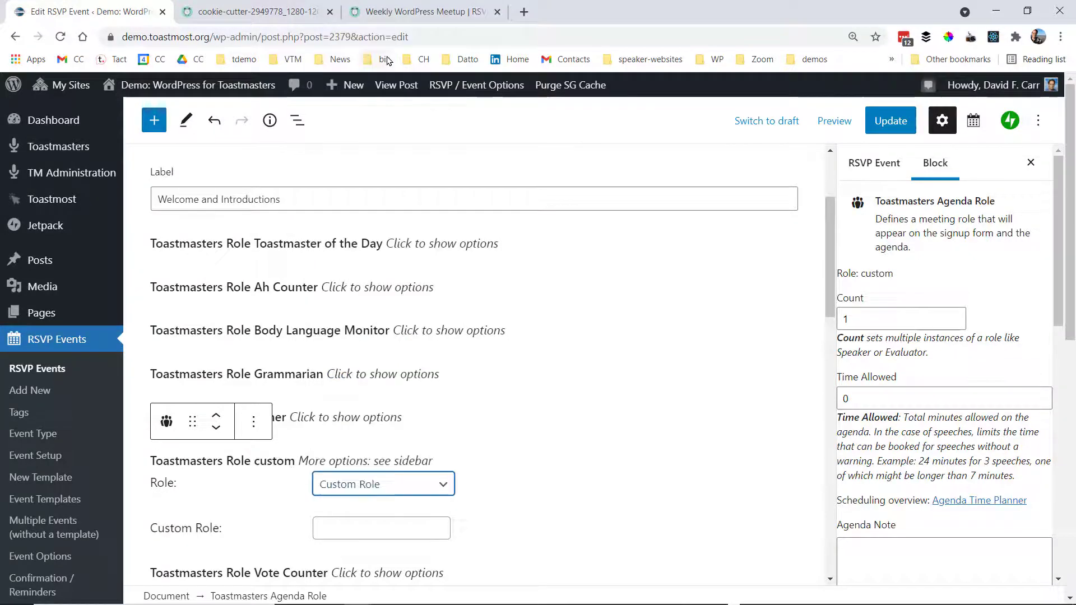
pyautogui.click(368, 529)
pyautogui.write('J')
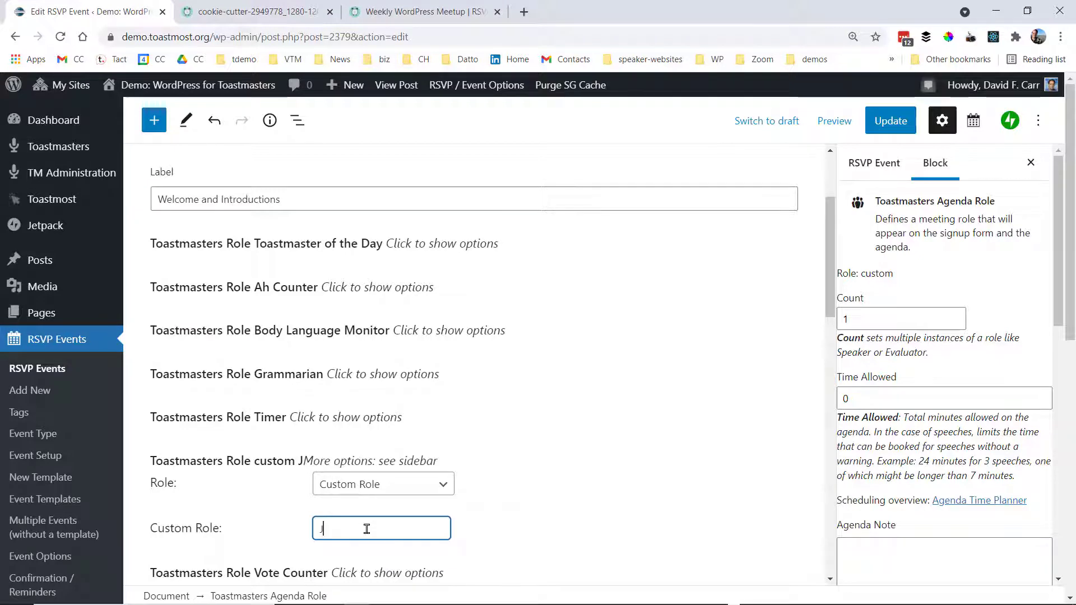
pyautogui.write('oke Master')
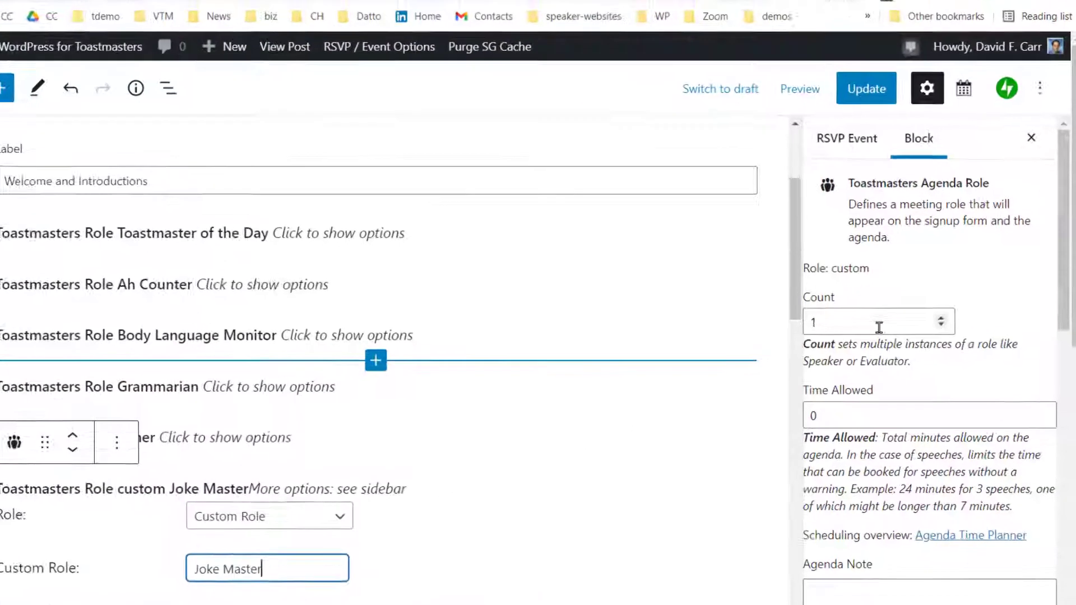
# Set the Joke Master role's Time Allowed to 5 minutes and save the template.
pyautogui.click(906, 324)
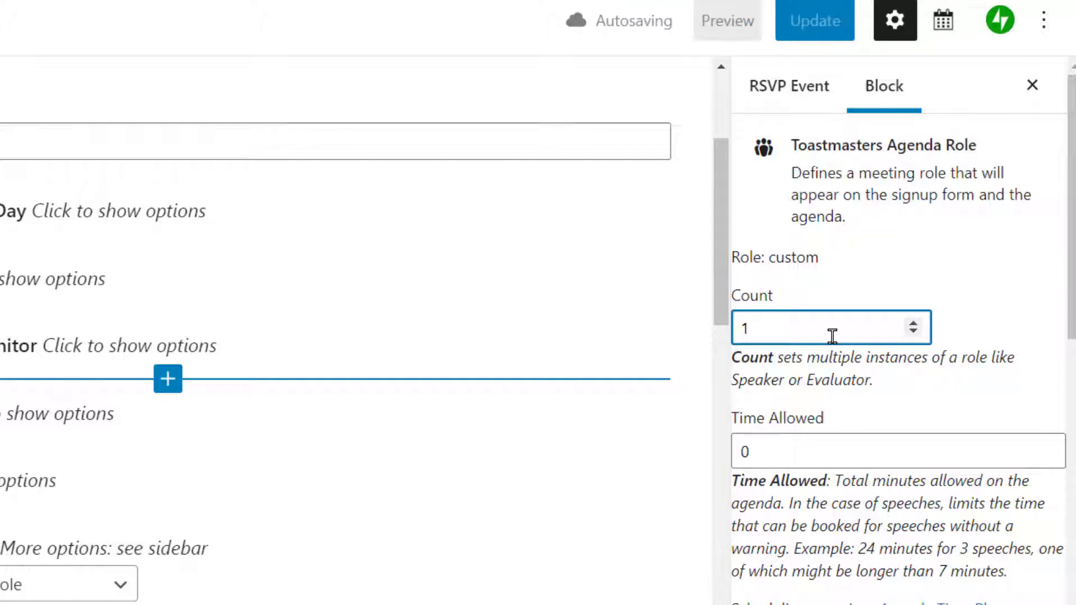
pyautogui.click(839, 442)
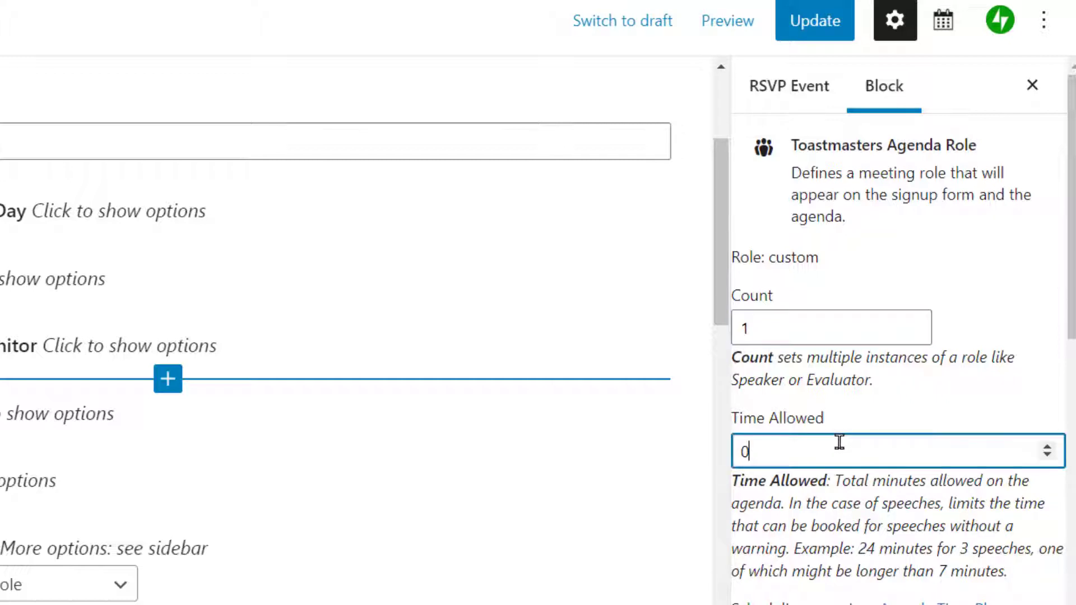
pyautogui.click(1048, 447)
pyautogui.click(1047, 446)
pyautogui.click(1048, 446)
pyautogui.click(1048, 447)
pyautogui.click(1047, 446)
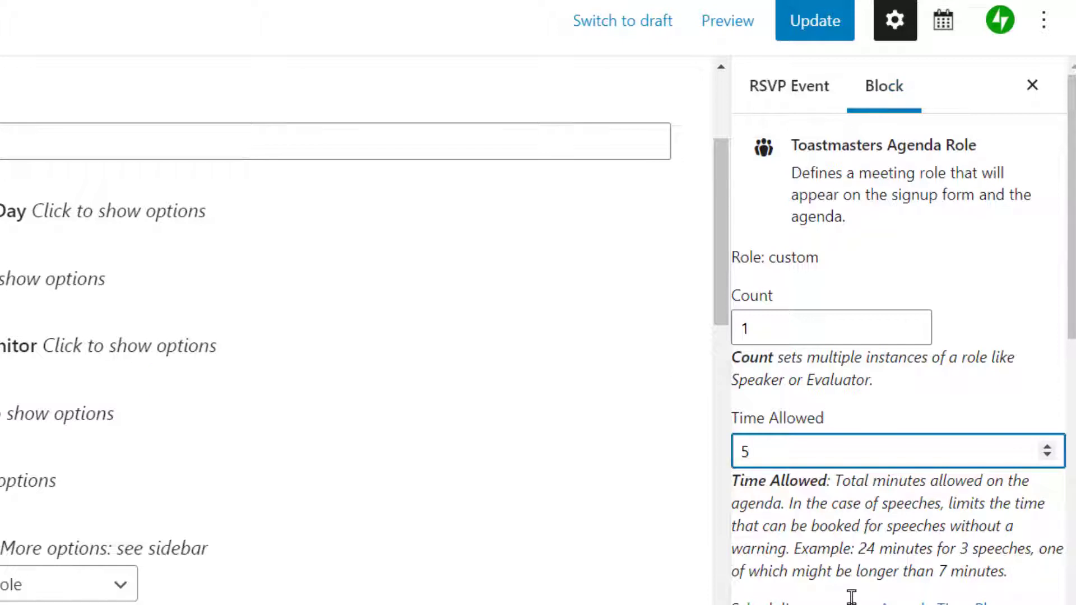
pyautogui.scroll(-2, 852, 597)
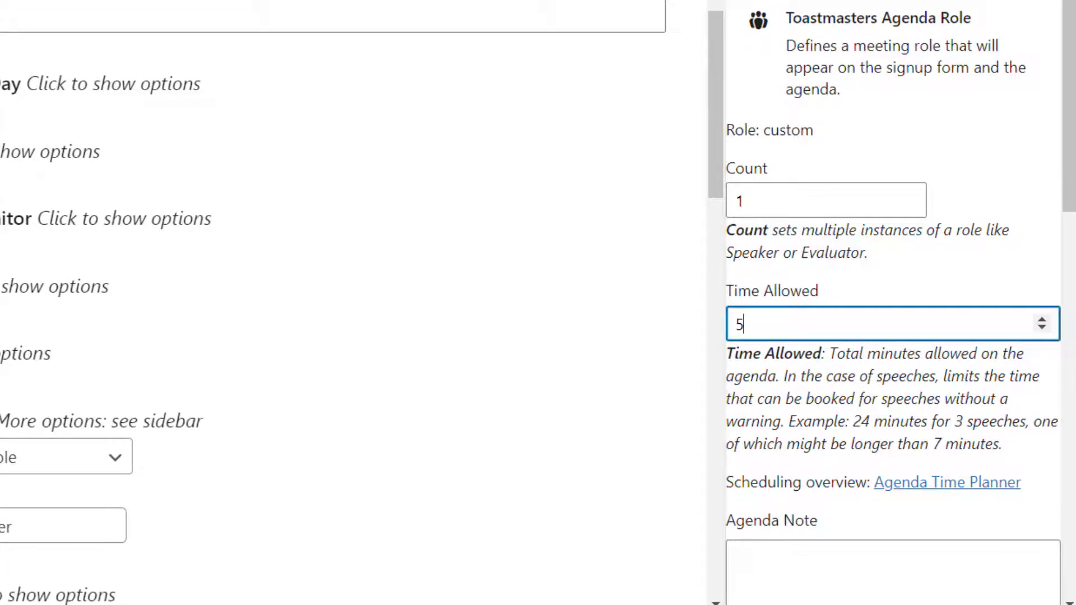
pyautogui.click(896, 122)
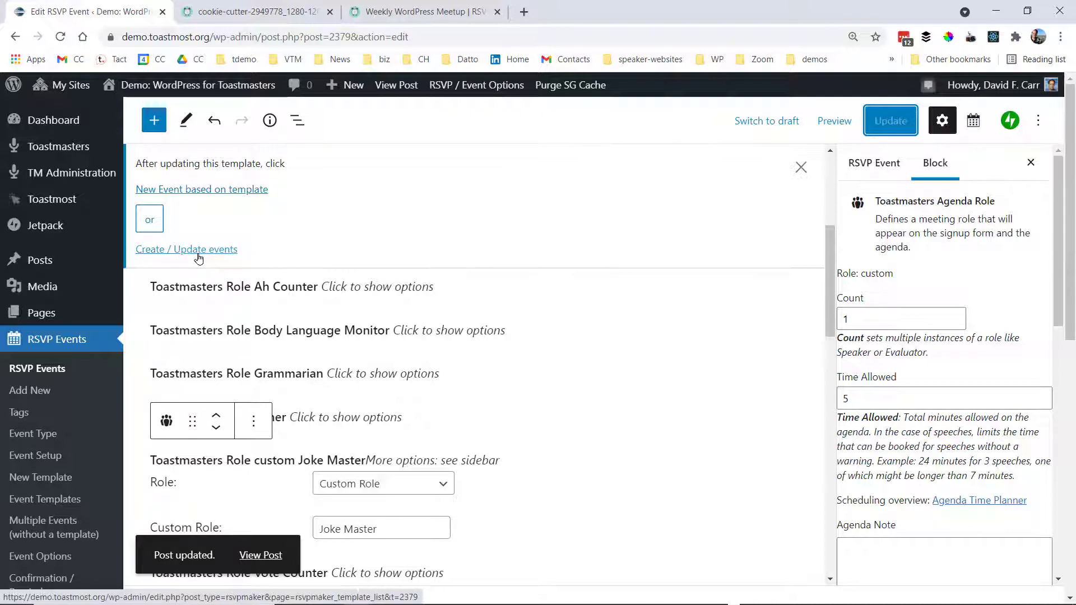
# Update all already scheduled Toastmasters Meeting events from the template, leaving out the independently modified July 28, 2021 meeting.
pyautogui.click(205, 255)
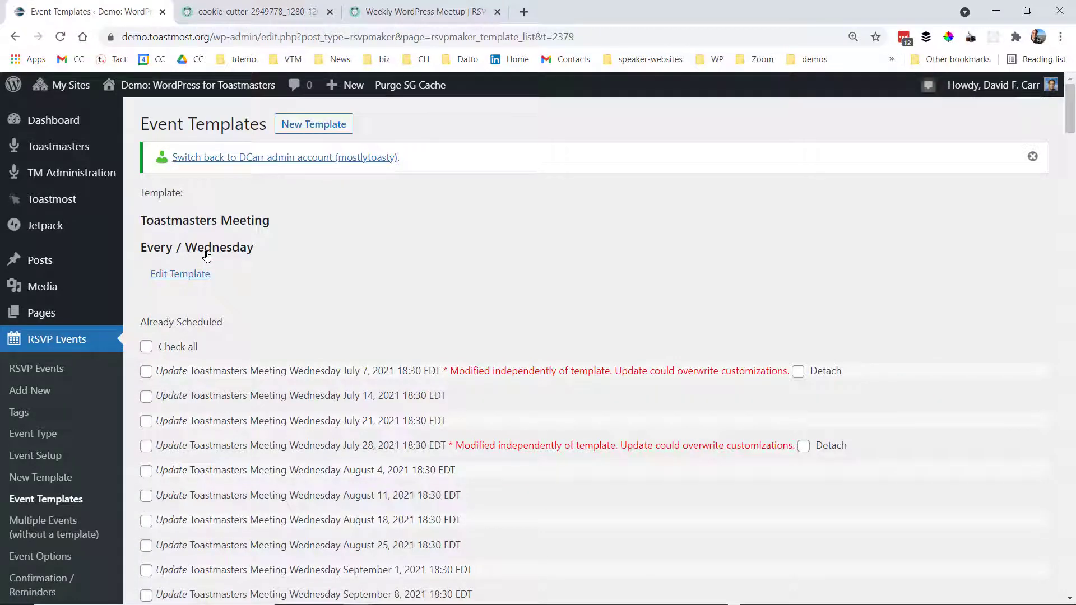
pyautogui.click(146, 349)
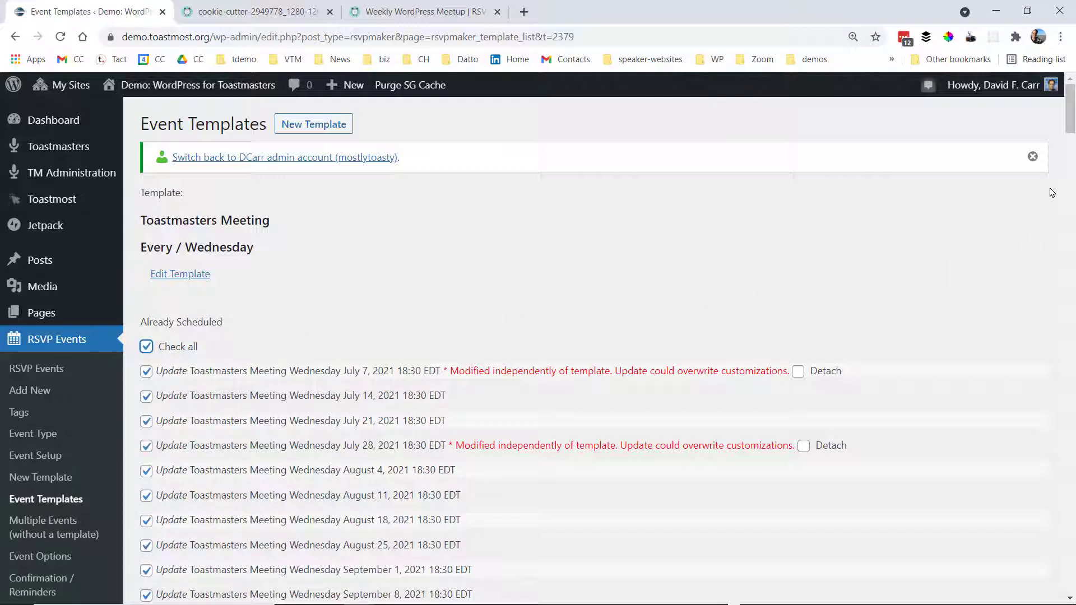
pyautogui.scroll(-3, 1071, 109)
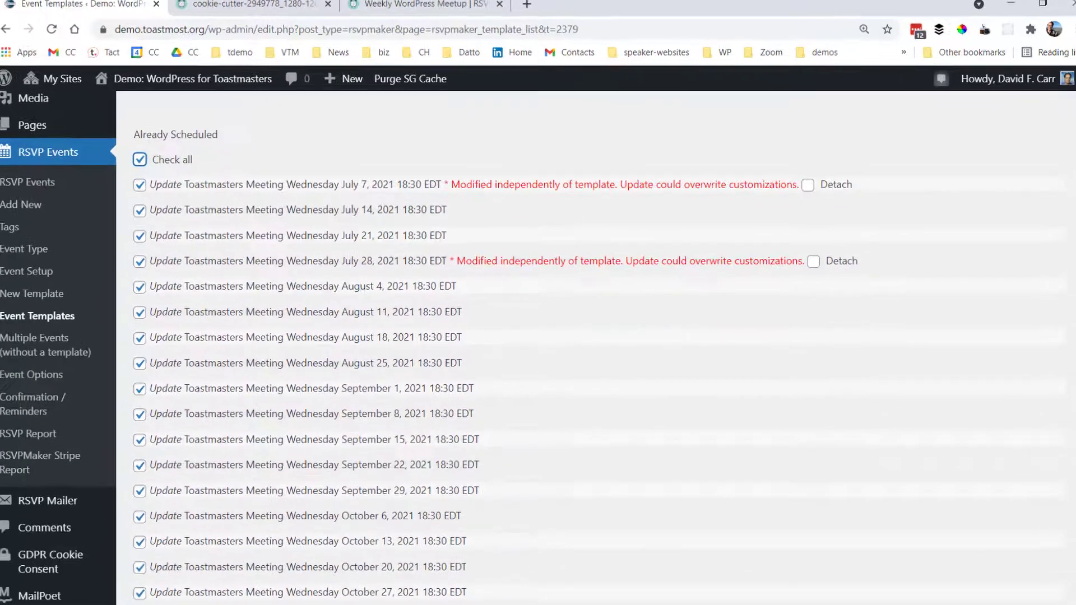
pyautogui.scroll(1, 594, 347)
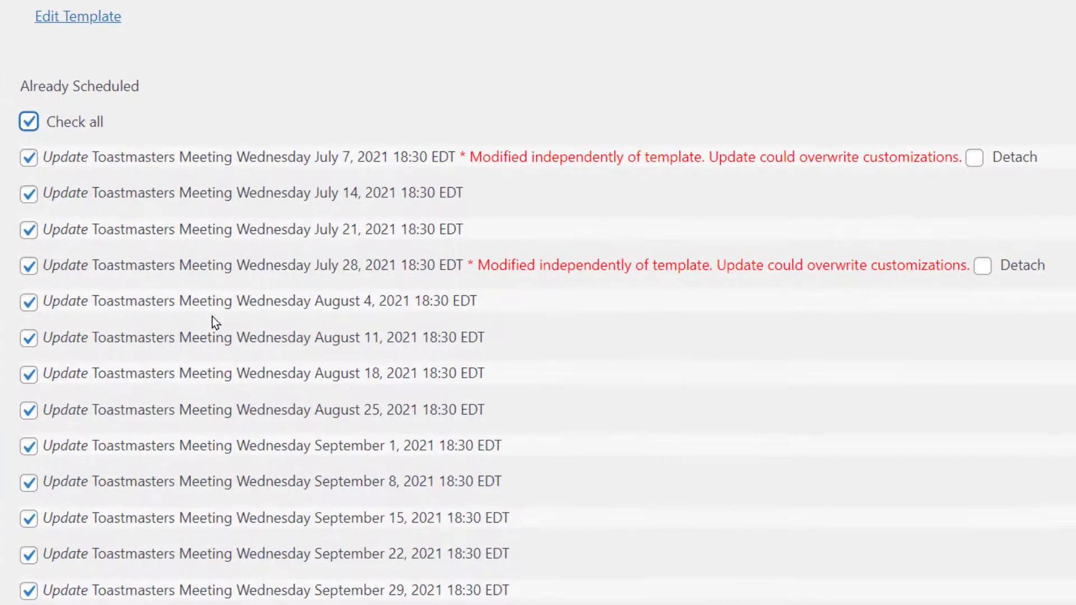
pyautogui.click(31, 274)
pyautogui.scroll(-10, 538, 336)
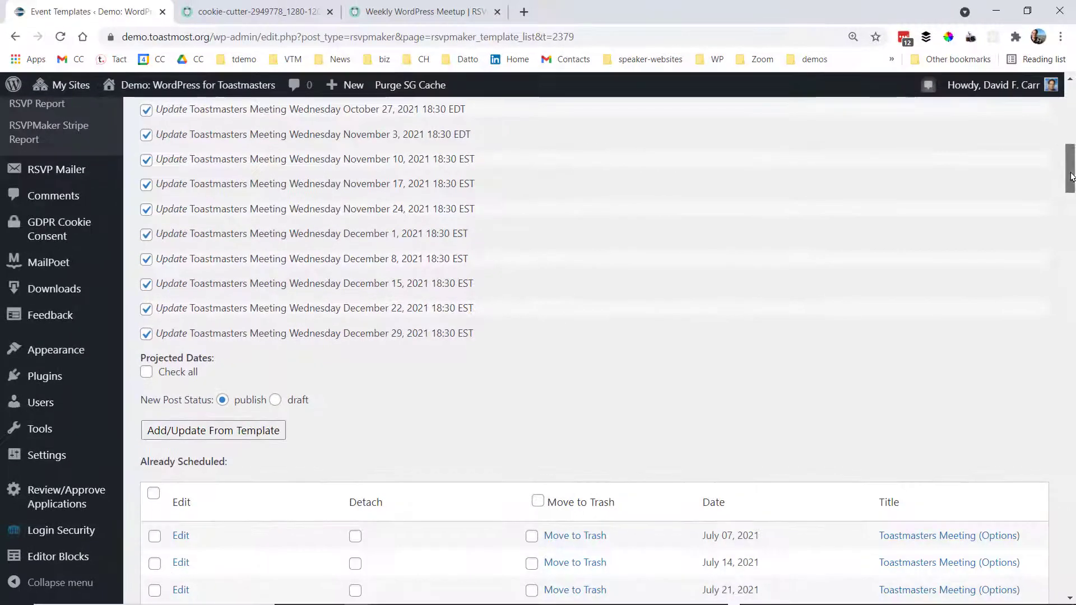
pyautogui.click(240, 437)
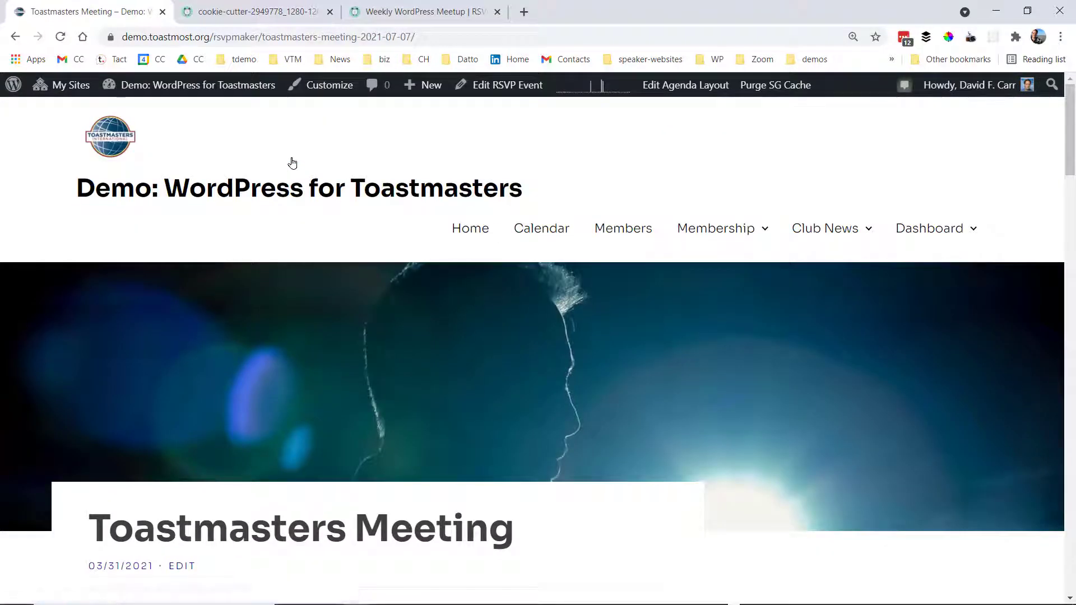
# Find the Joke Master role on the July 7, 2021 meeting page, take it, and return to the start of the page.
pyautogui.scroll(-2, 1069, 116)
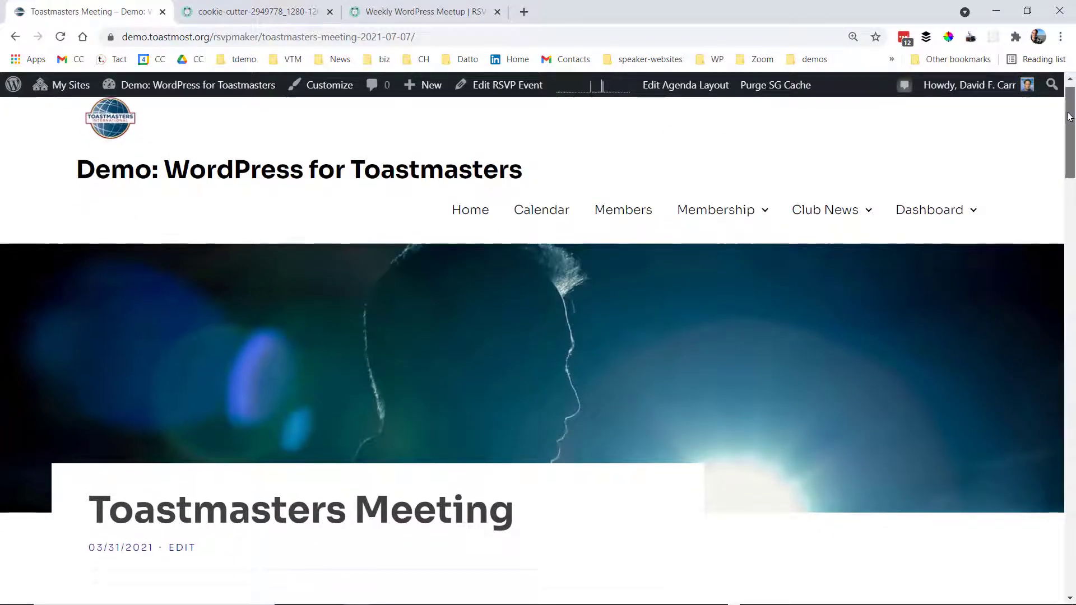
pyautogui.moveTo(1070, 116); pyautogui.dragTo(1070, 259)
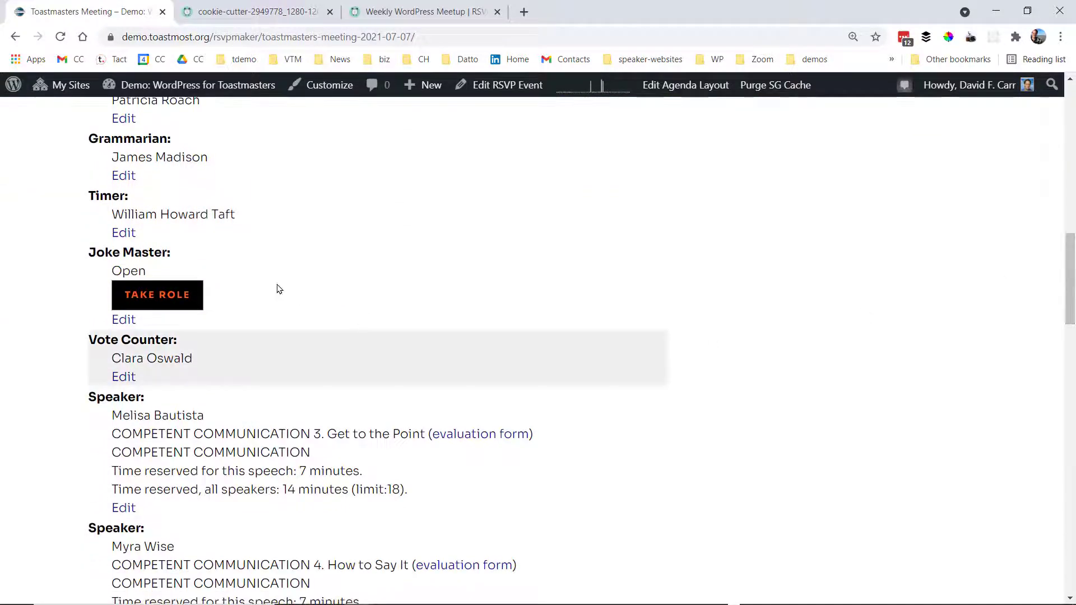
pyautogui.click(183, 295)
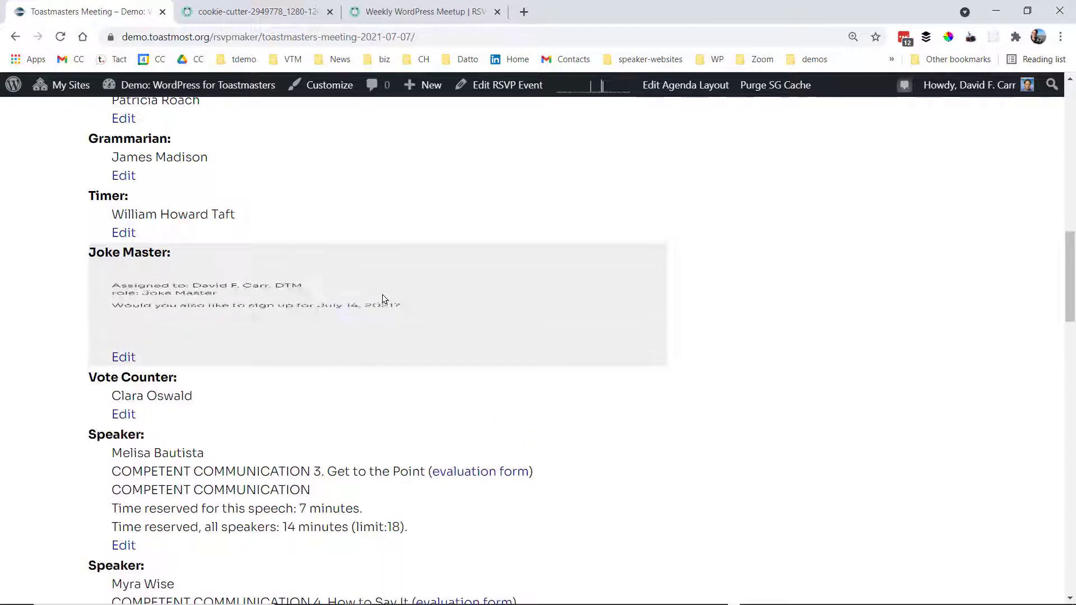
pyautogui.moveTo(1070, 291); pyautogui.dragTo(1056, 190)
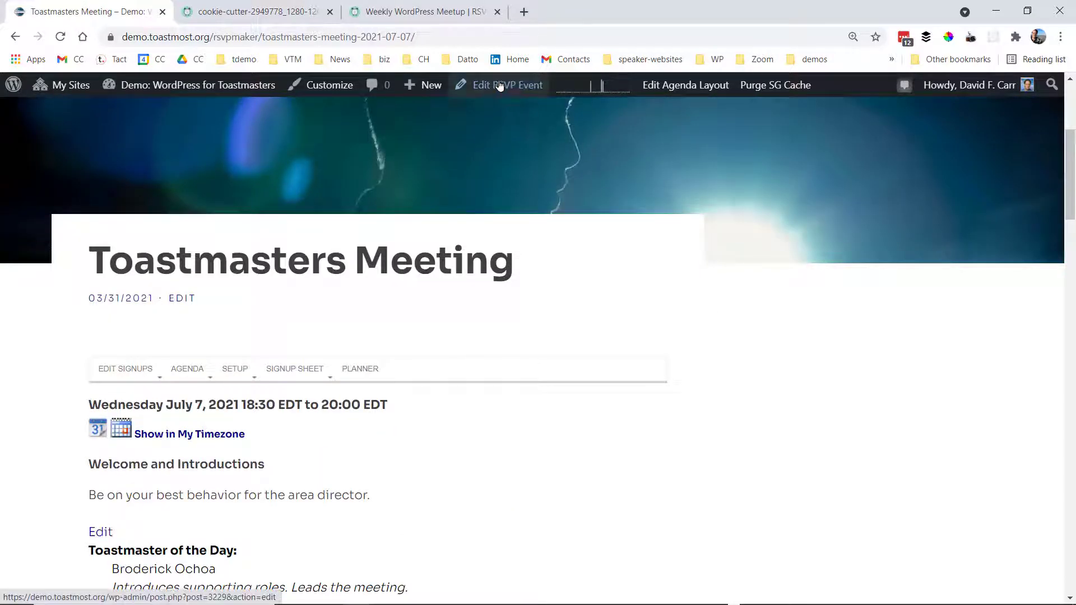
# Open the Toastmasters Meeting template for editing and go to the Agenda Time Planner from the Toastmaster of the Day role's settings.
pyautogui.moveTo(499, 86)
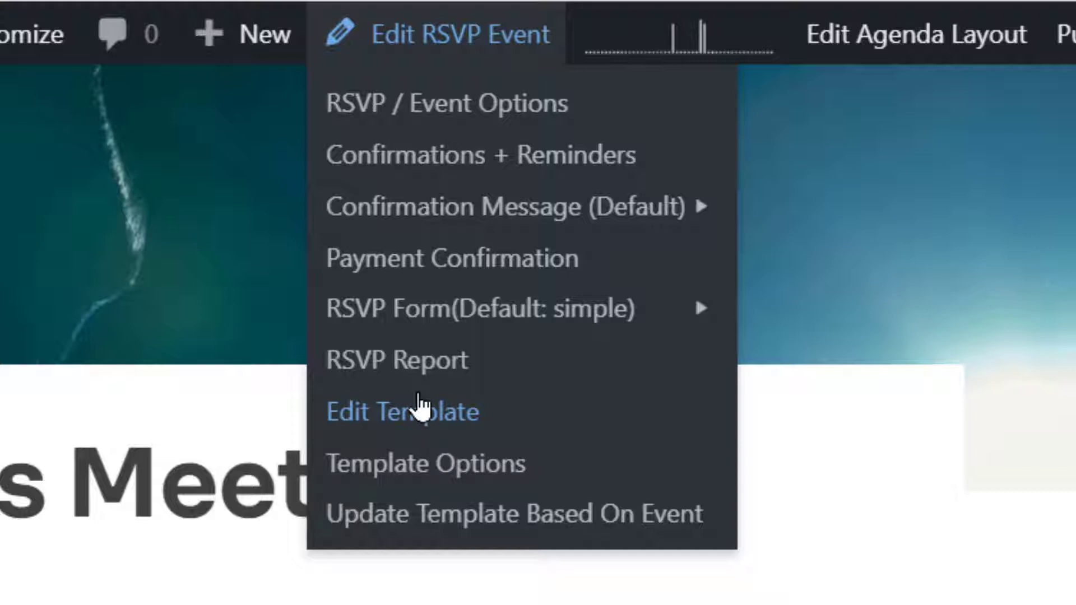
pyautogui.click(420, 407)
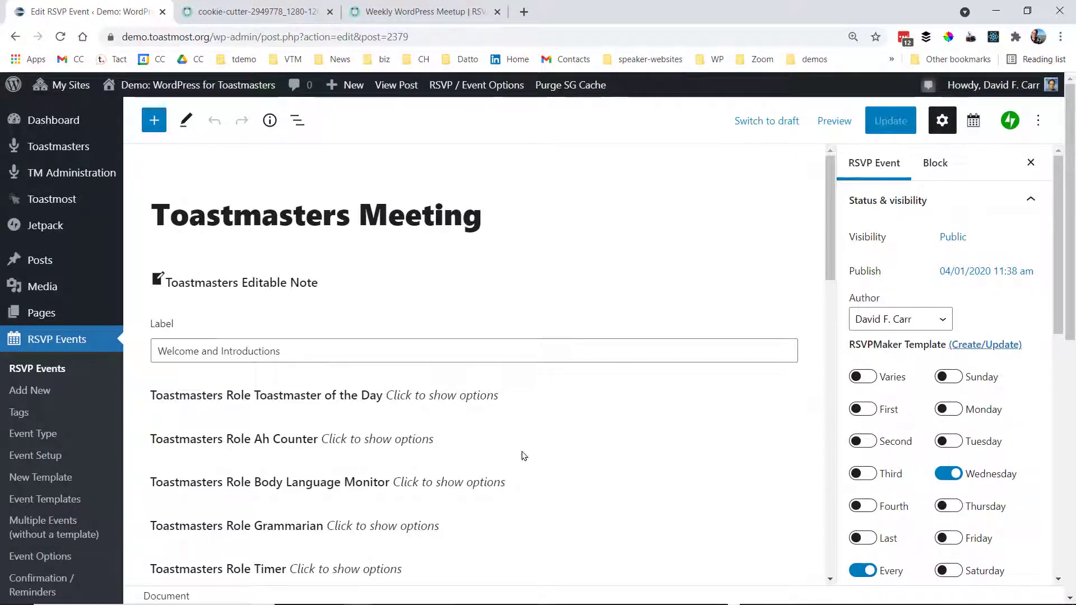
pyautogui.click(442, 397)
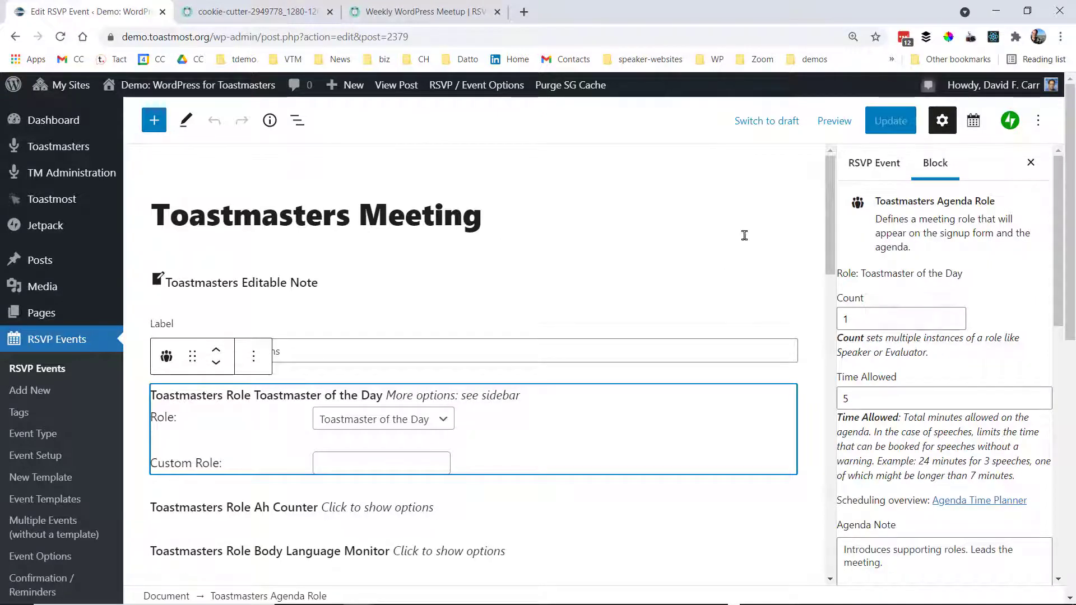
pyautogui.moveTo(826, 213); pyautogui.dragTo(823, 243)
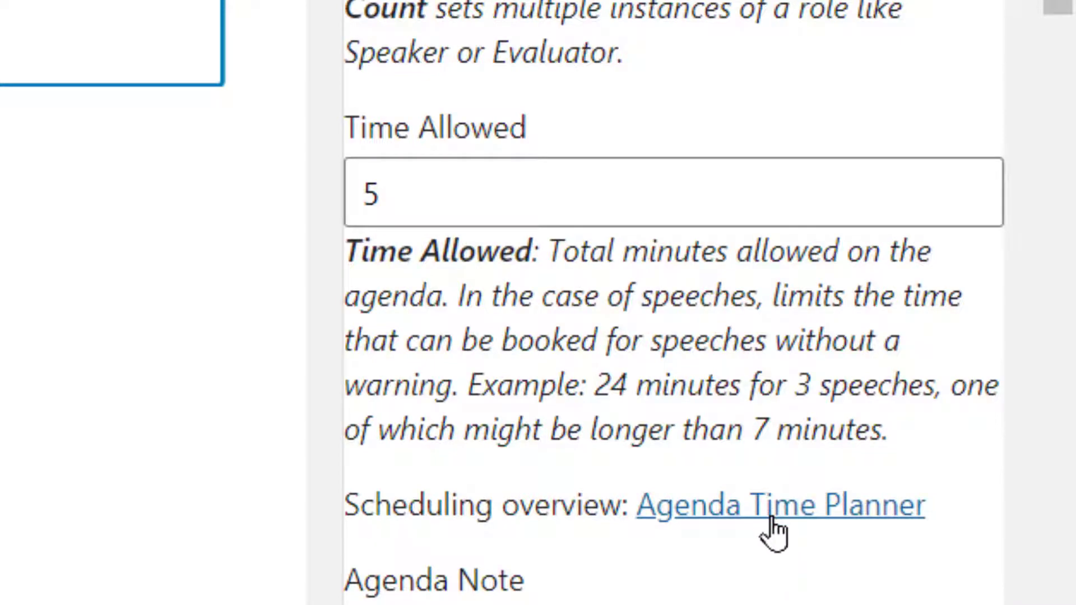
pyautogui.click(772, 520)
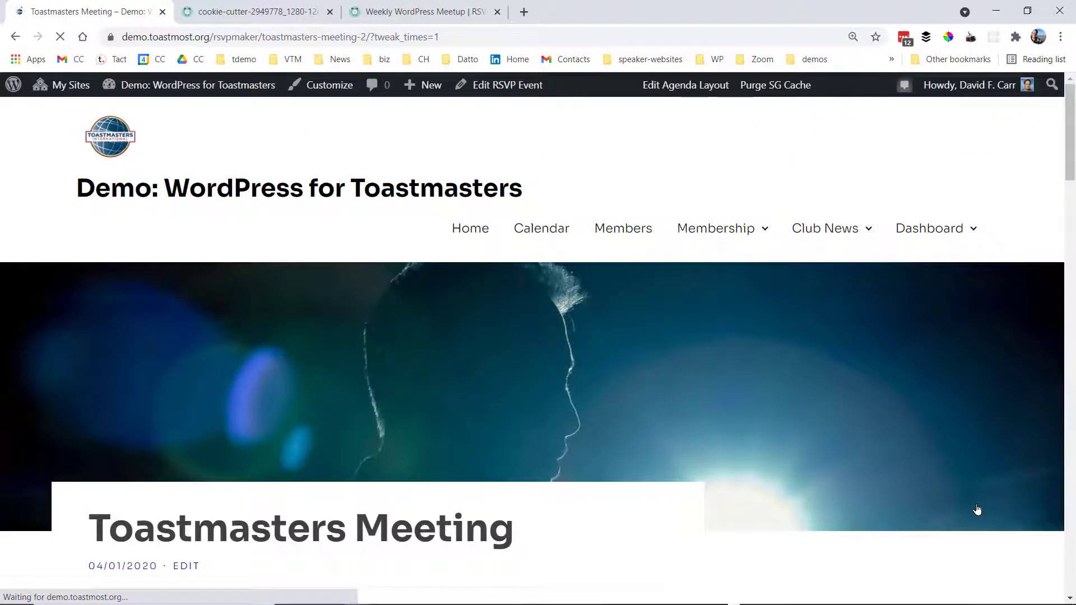
# Set the Joke Master role's time to 10 minutes in the template's schedule.
pyautogui.moveTo(1073, 116); pyautogui.dragTo(1015, 346)
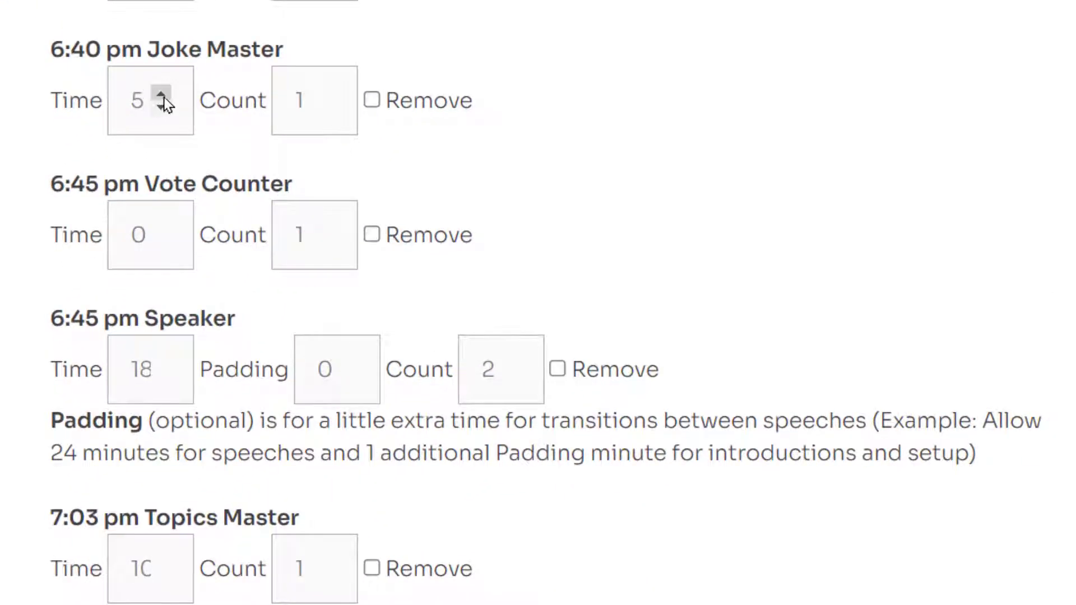
pyautogui.click(161, 94)
pyautogui.click(160, 95)
pyautogui.click(160, 95)
pyautogui.click(160, 95)
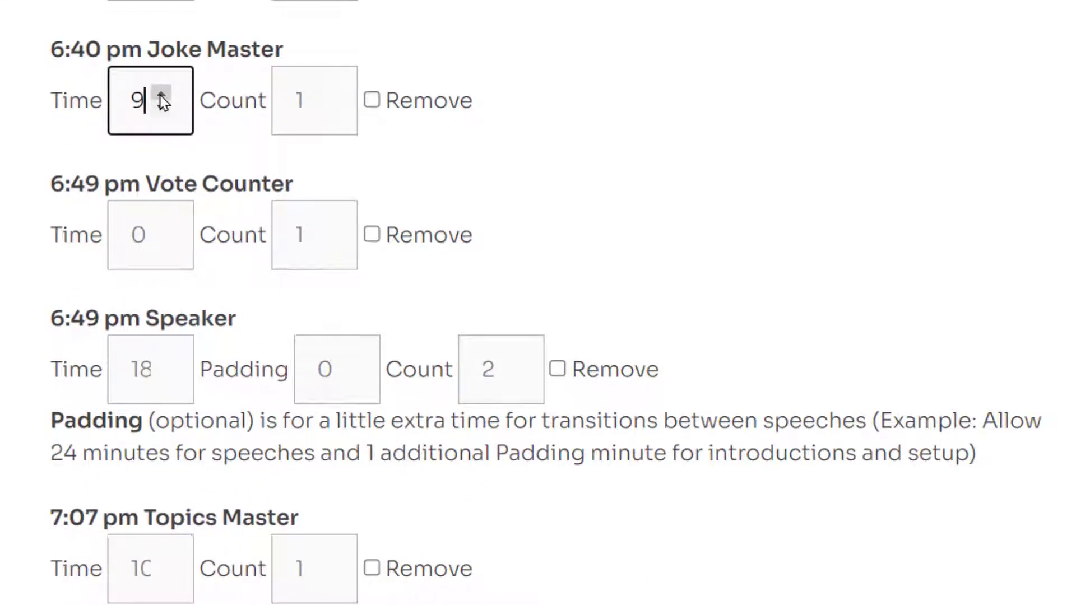
pyautogui.click(160, 95)
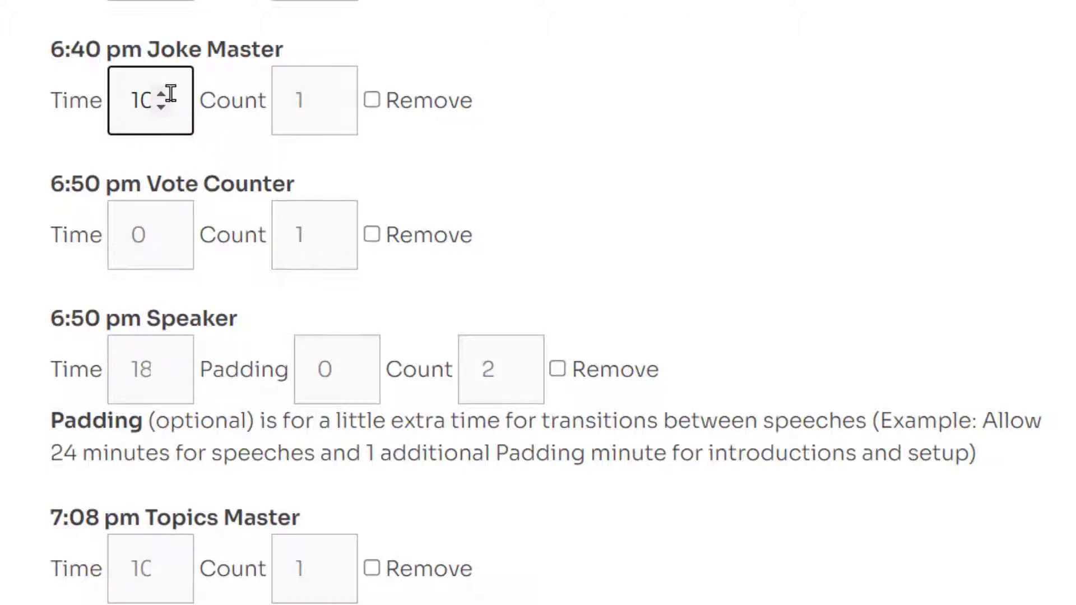
pyautogui.click(165, 91)
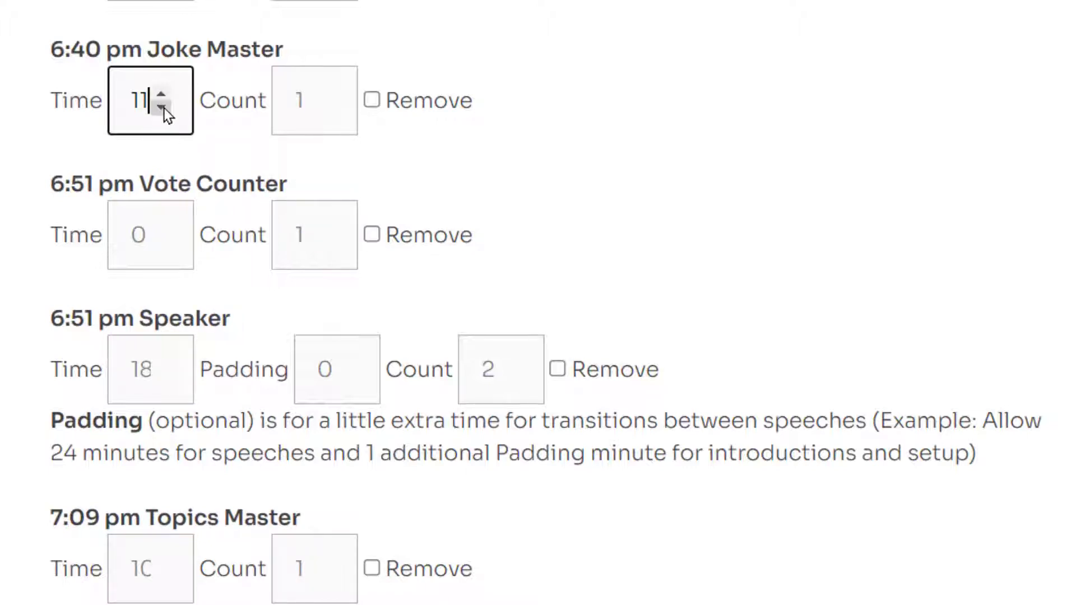
pyautogui.click(162, 106)
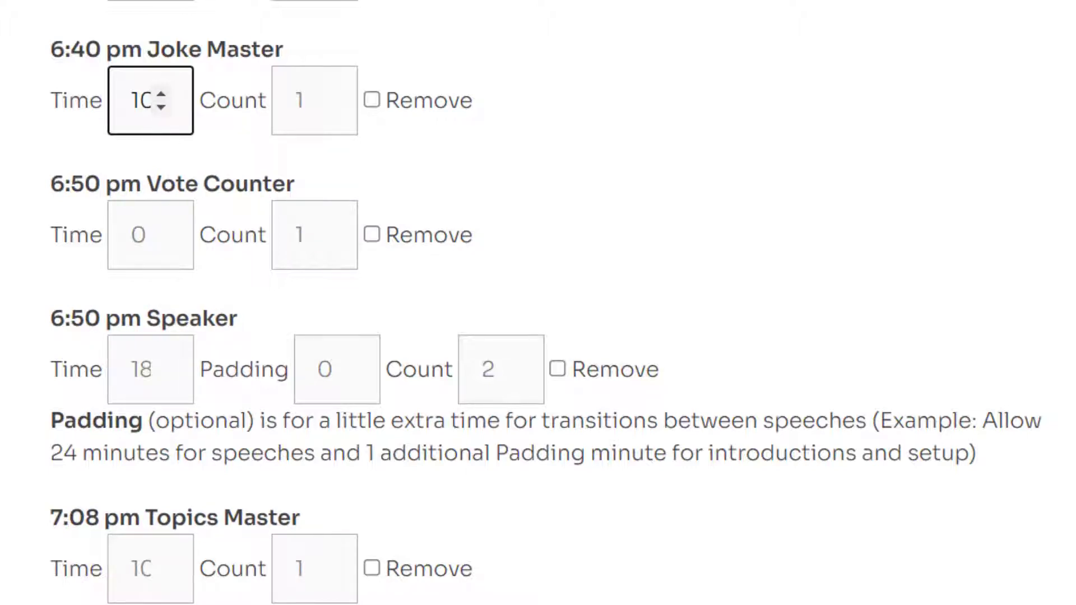
# Set the Toastmaster of the Day awards note to 5 minutes and save the template's updated times.
pyautogui.scroll(-15, 161, 100)
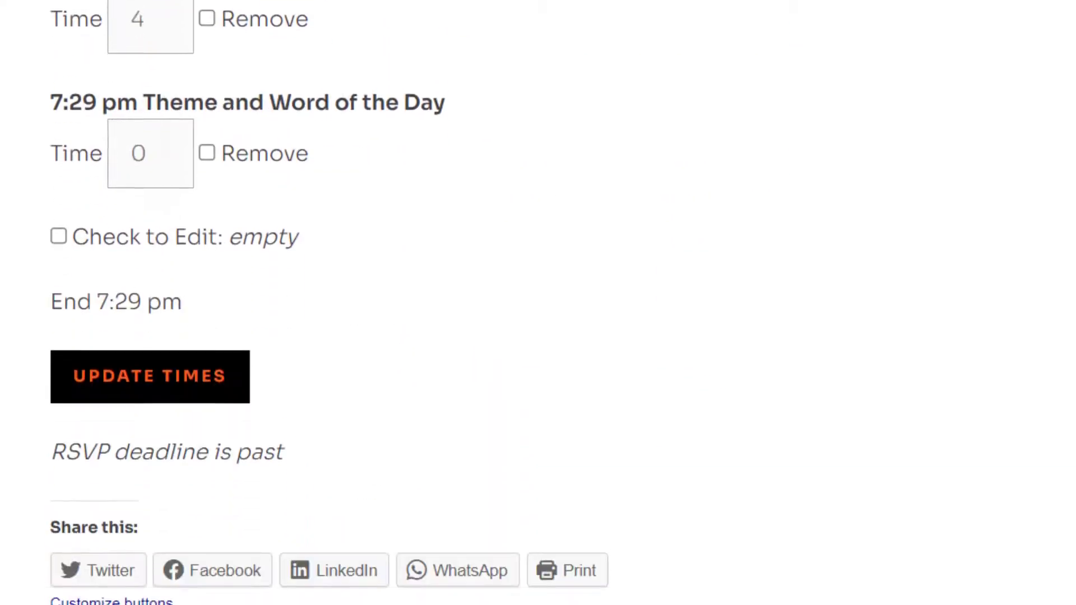
pyautogui.scroll(2, 303, 303)
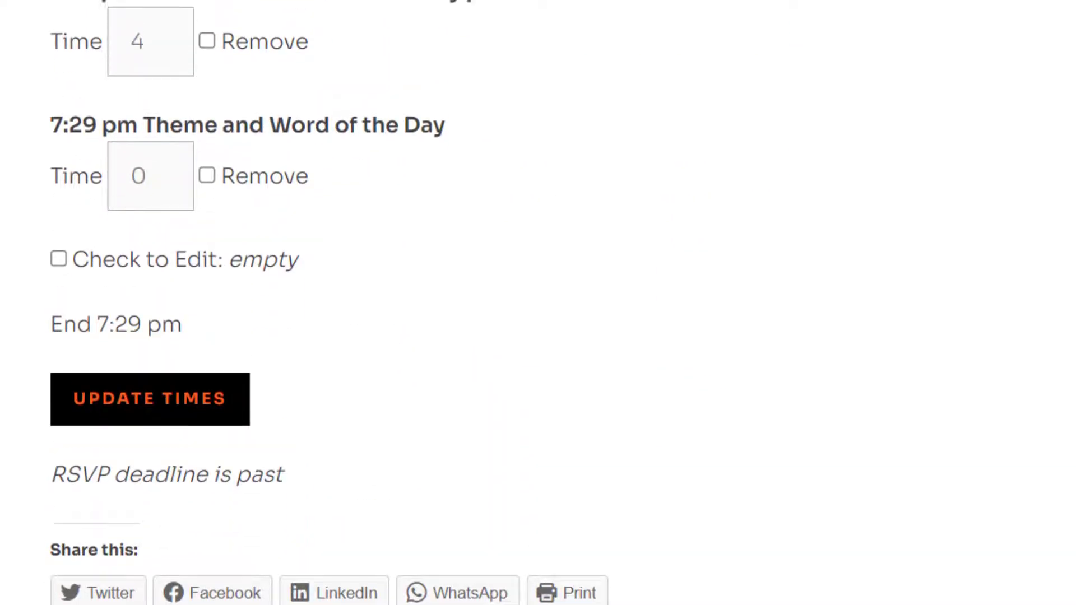
pyautogui.scroll(1, 419, 295)
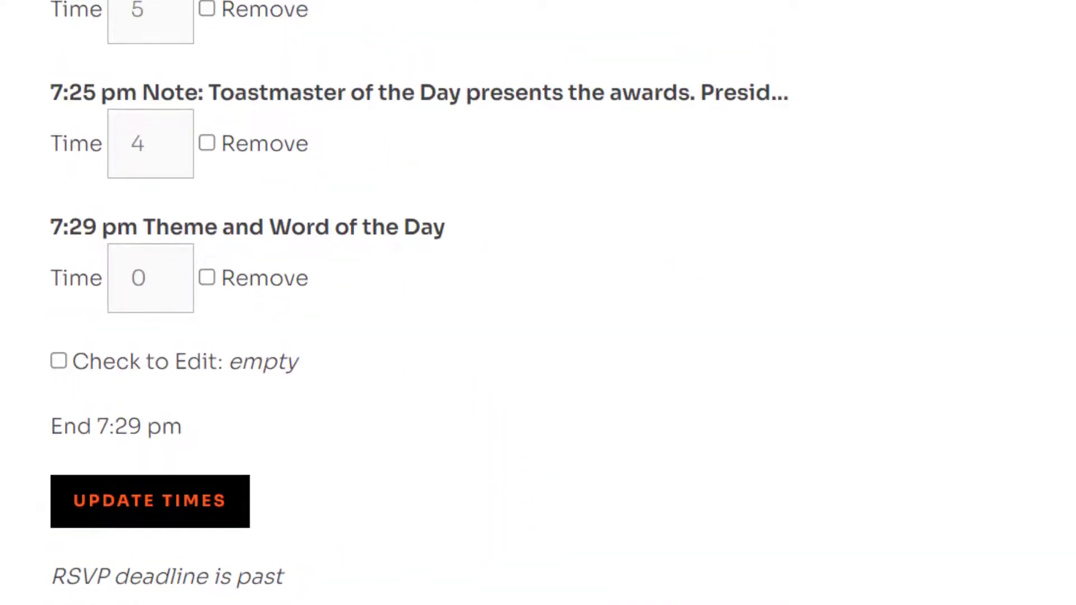
pyautogui.click(163, 139)
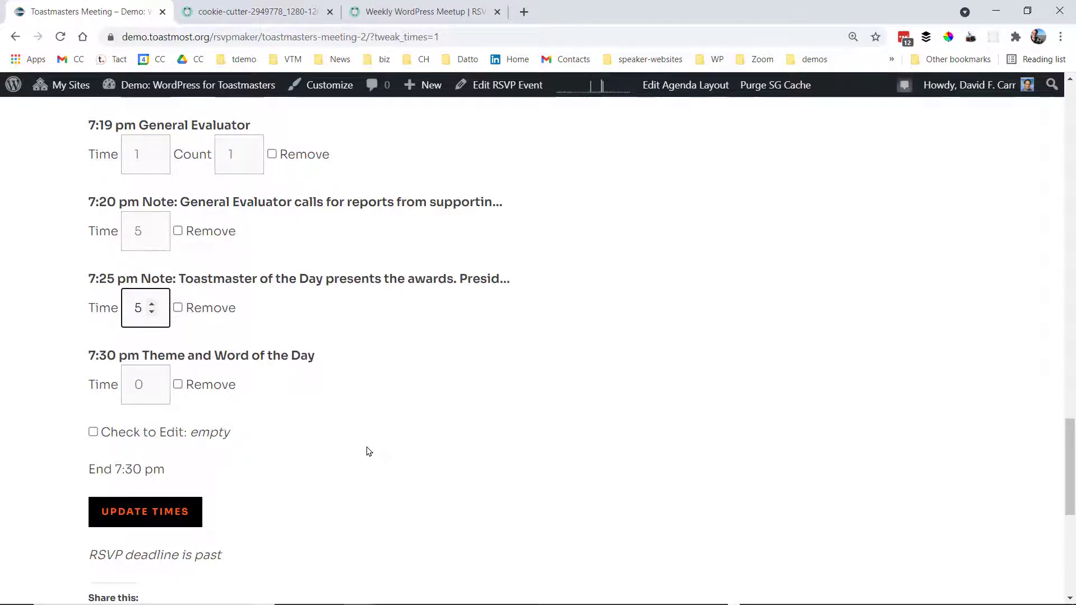
pyautogui.click(143, 514)
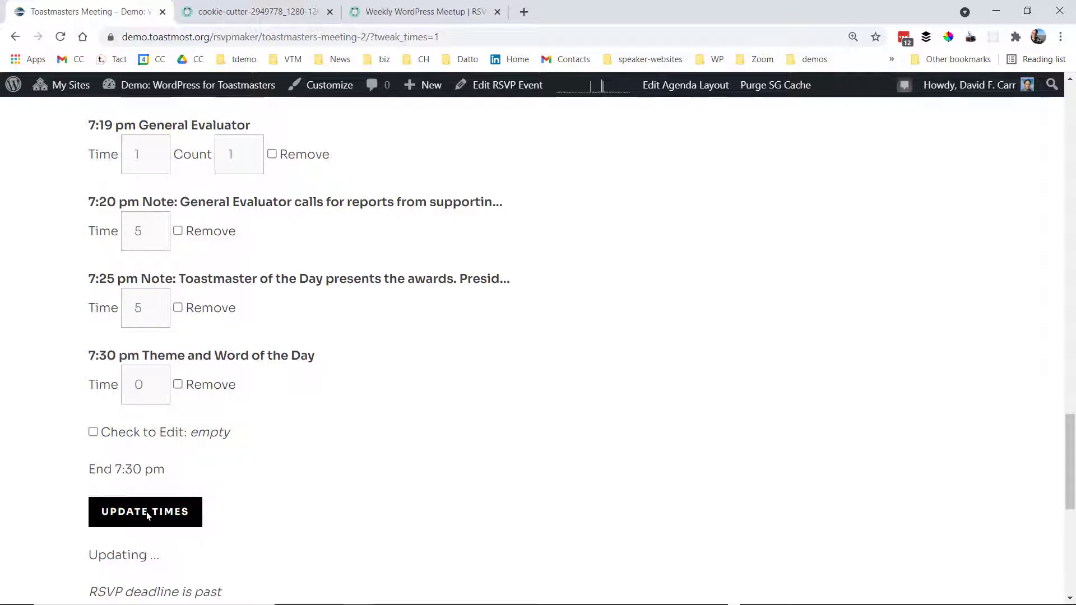
# Update all already scheduled Toastmasters Meeting events from the template, including the independently modified July 28, 2021 meeting.
pyautogui.scroll(-3, 146, 512)
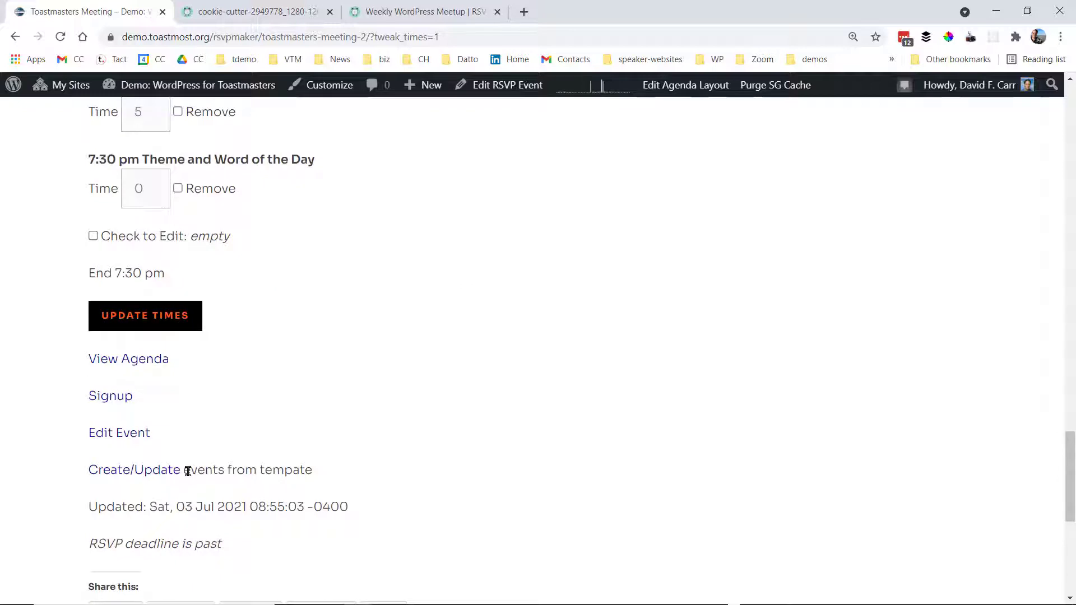
pyautogui.click(145, 474)
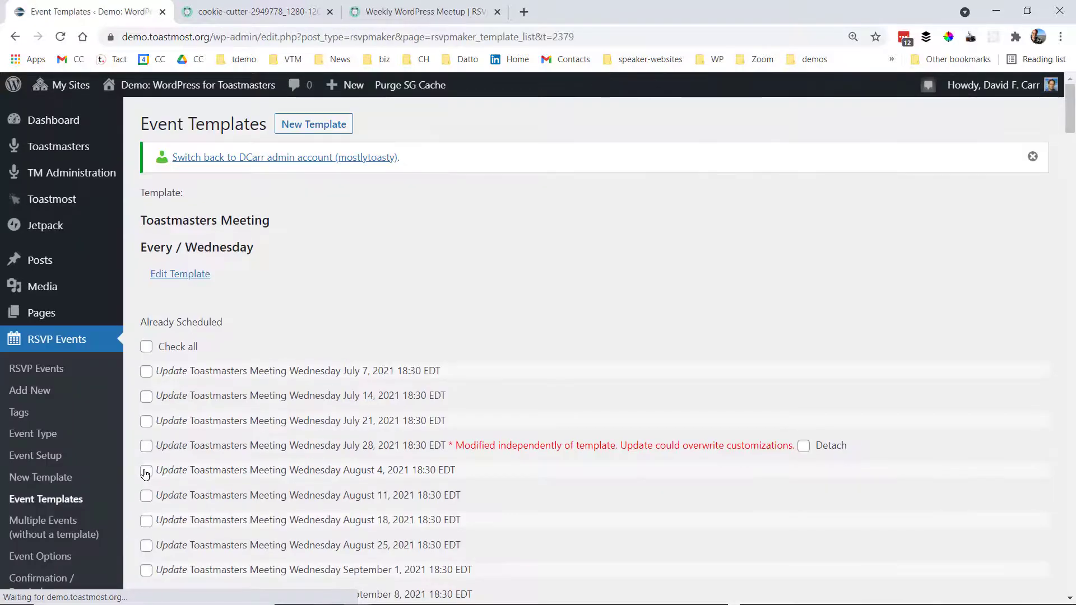
pyautogui.click(146, 348)
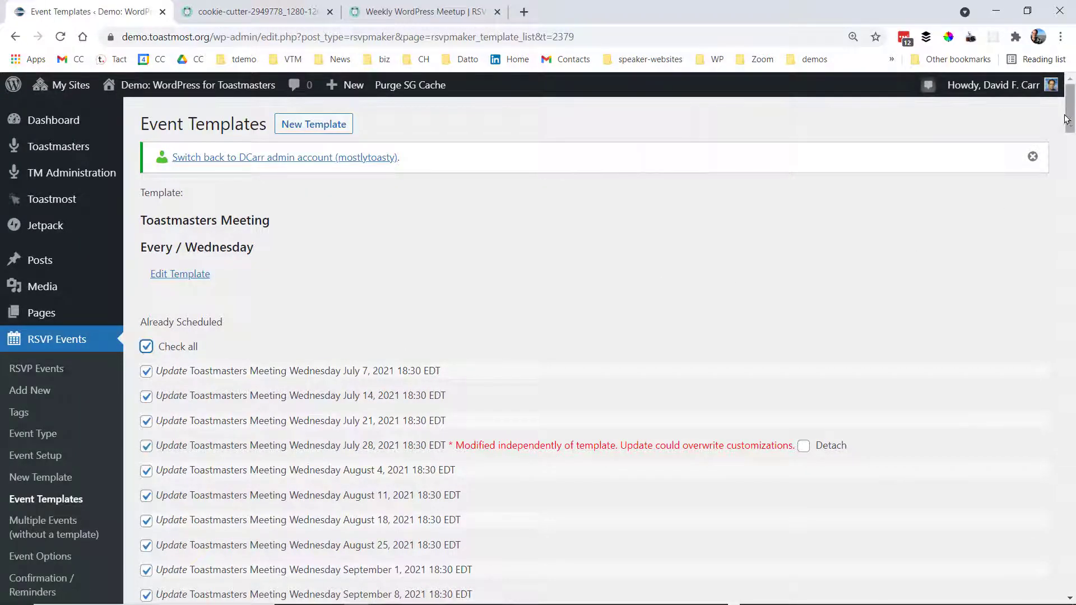
pyautogui.moveTo(1072, 117); pyautogui.dragTo(1072, 181)
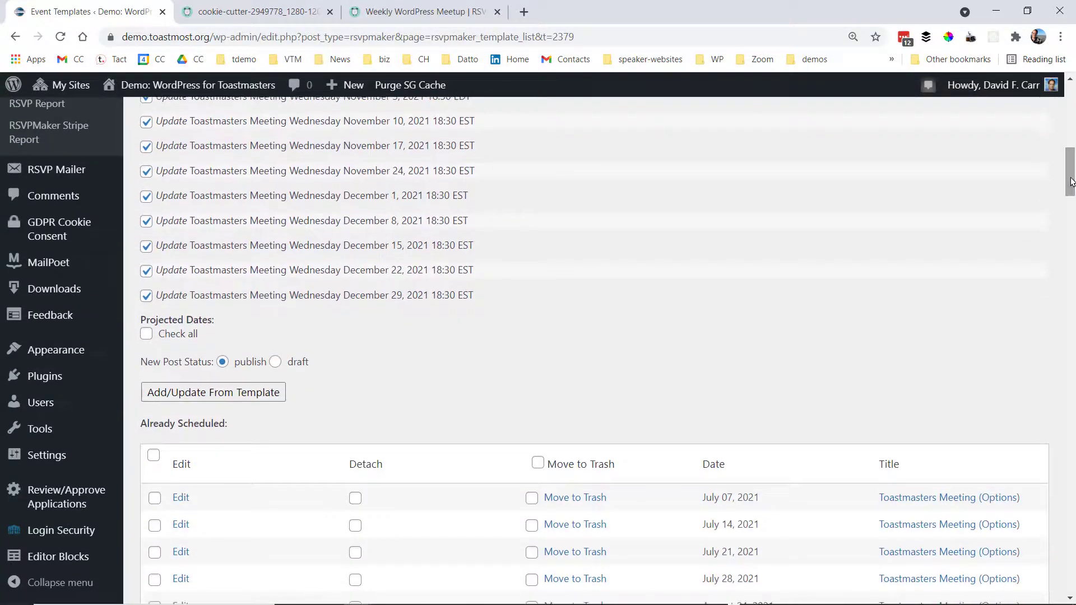
pyautogui.click(231, 393)
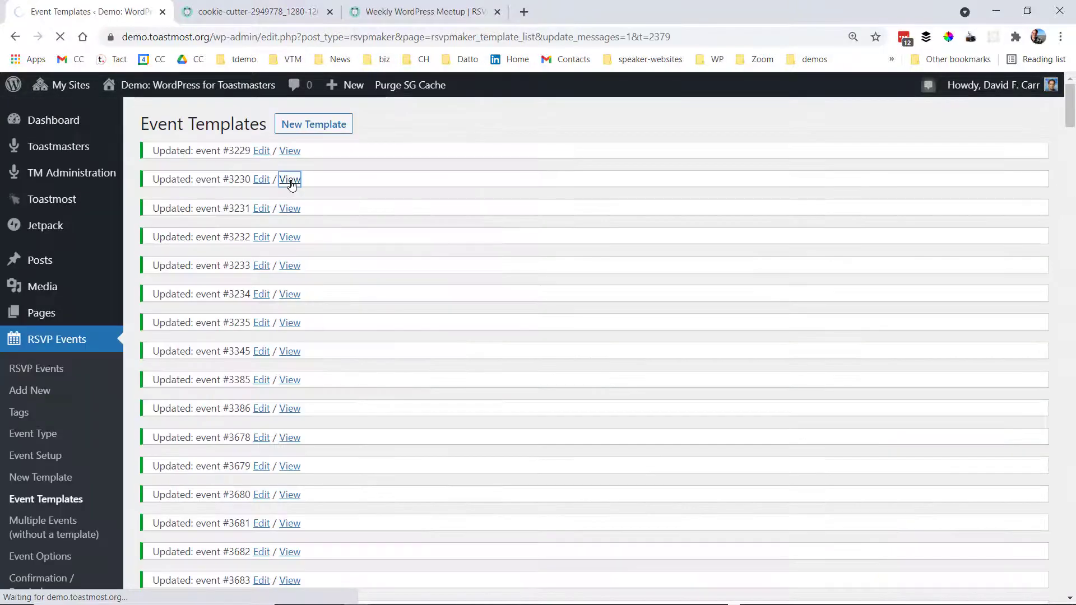
# On the July 14, 2021 meeting page, save the Welcome and Introductions note "Area leader will require 10 minutes at the beginning.".
pyautogui.click(289, 178)
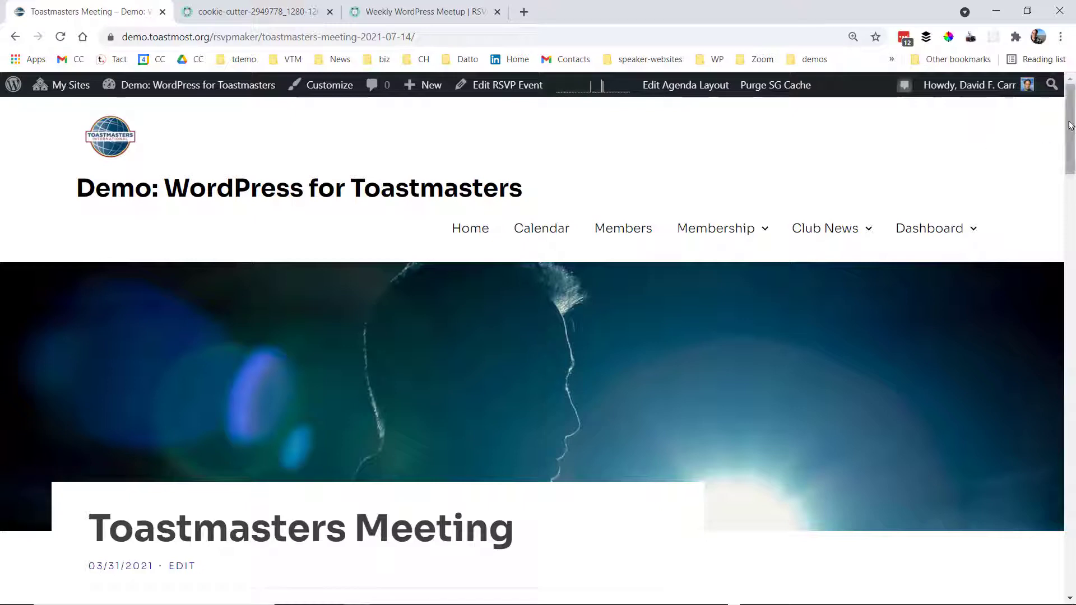
pyautogui.moveTo(1071, 126); pyautogui.dragTo(1072, 196)
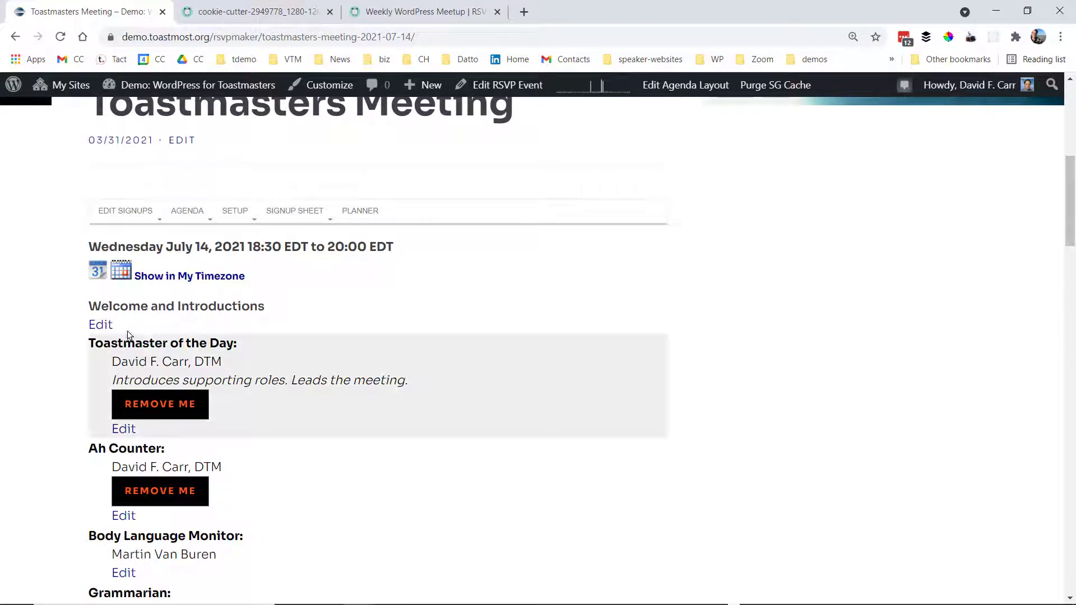
pyautogui.click(98, 323)
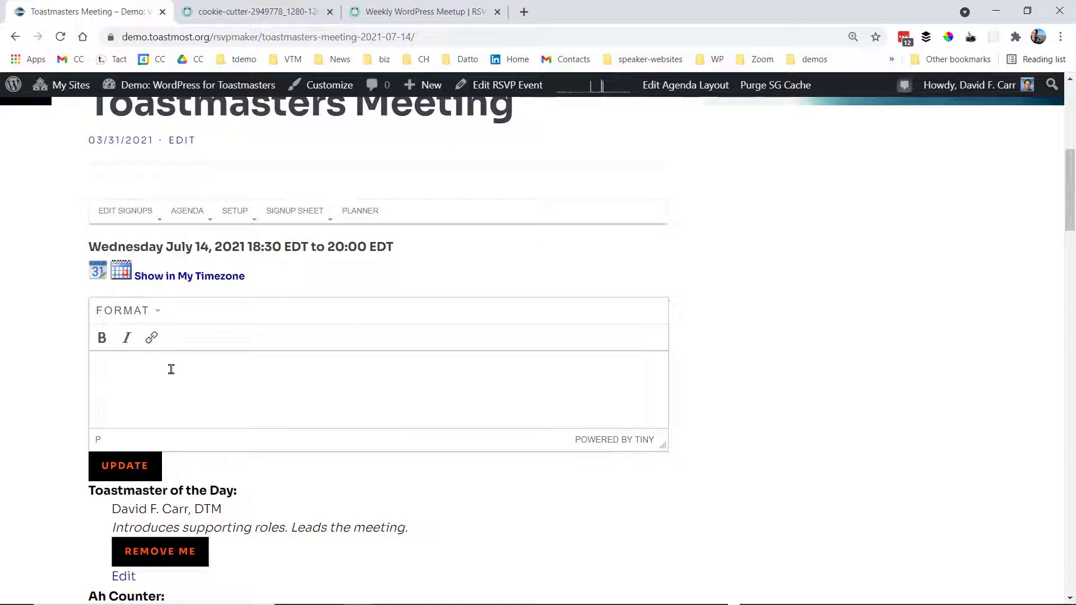
pyautogui.write('Area leader will require 10 minutes at the beginning.')
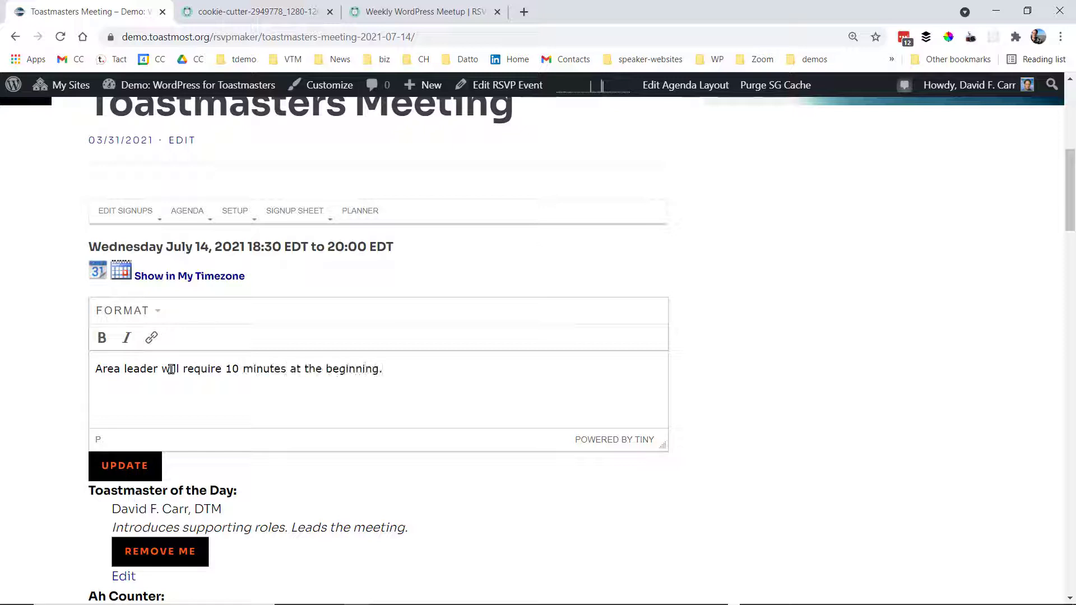
pyautogui.click(131, 468)
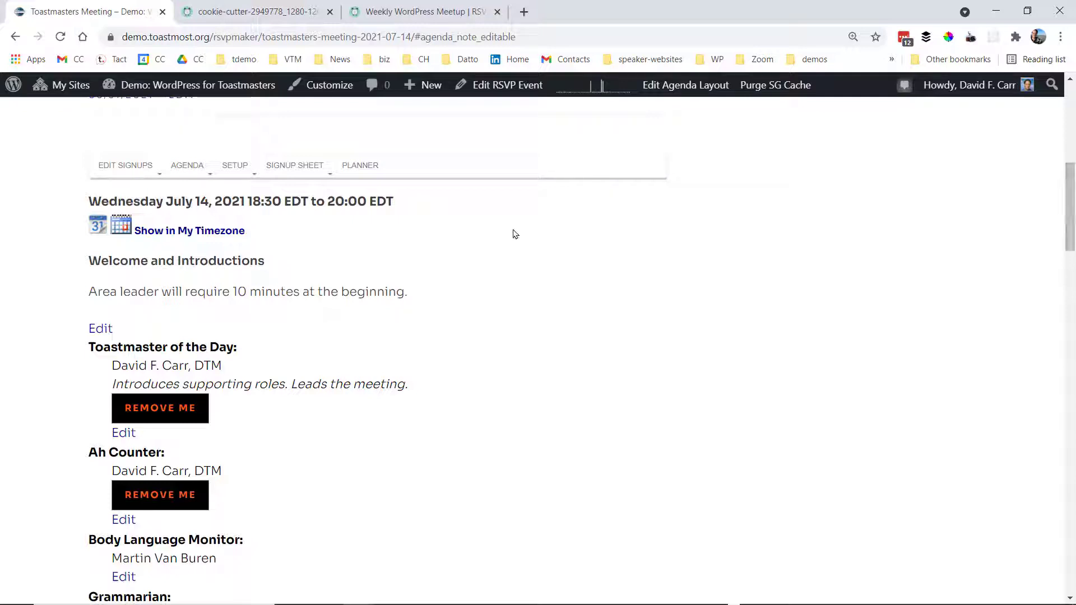
# Open the Agenda Time Planner for the July 14 meeting and remove the Joke Master role from its schedule.
pyautogui.moveTo(129, 173)
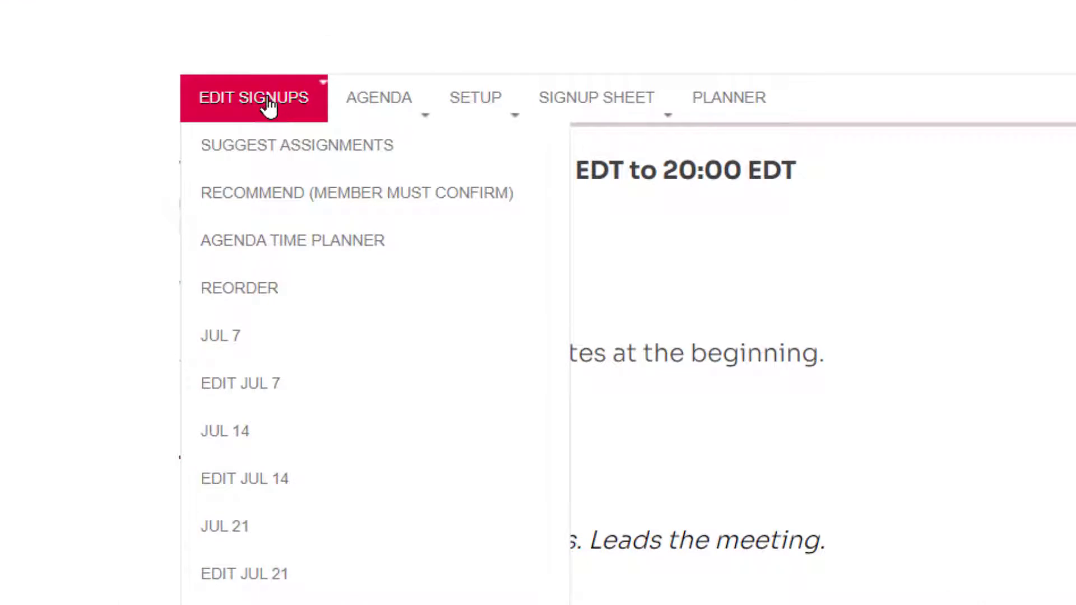
pyautogui.click(334, 247)
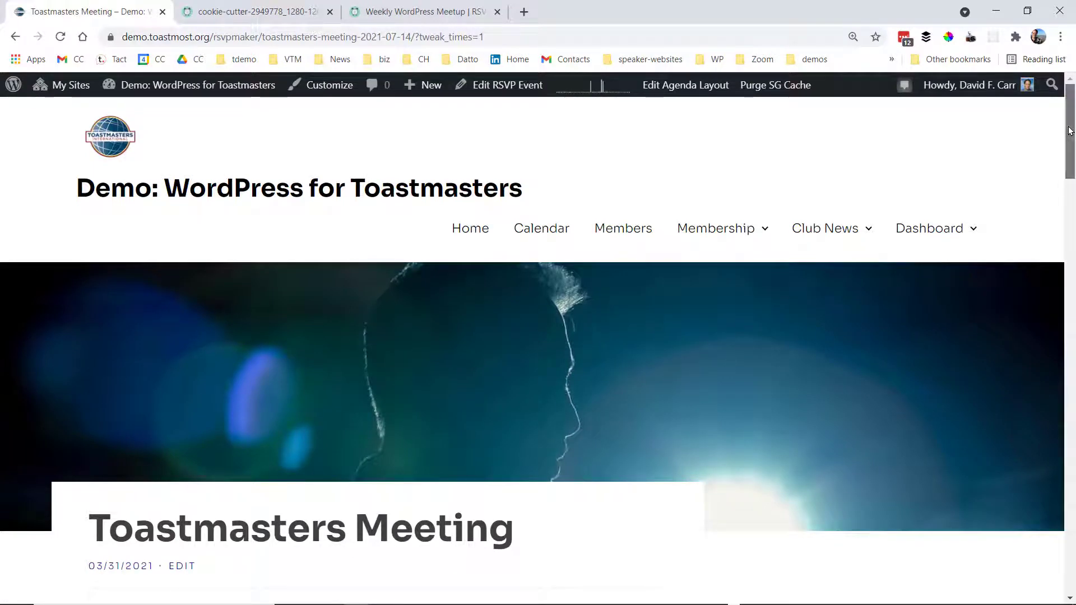
pyautogui.moveTo(1069, 131); pyautogui.dragTo(1074, 325)
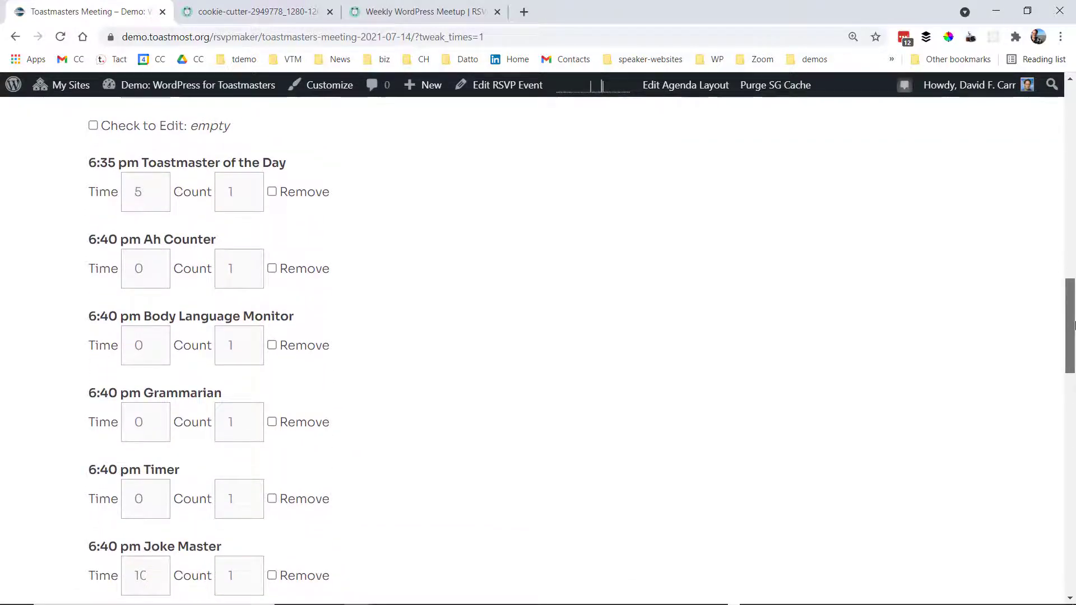
pyautogui.moveTo(1074, 325); pyautogui.dragTo(1069, 356)
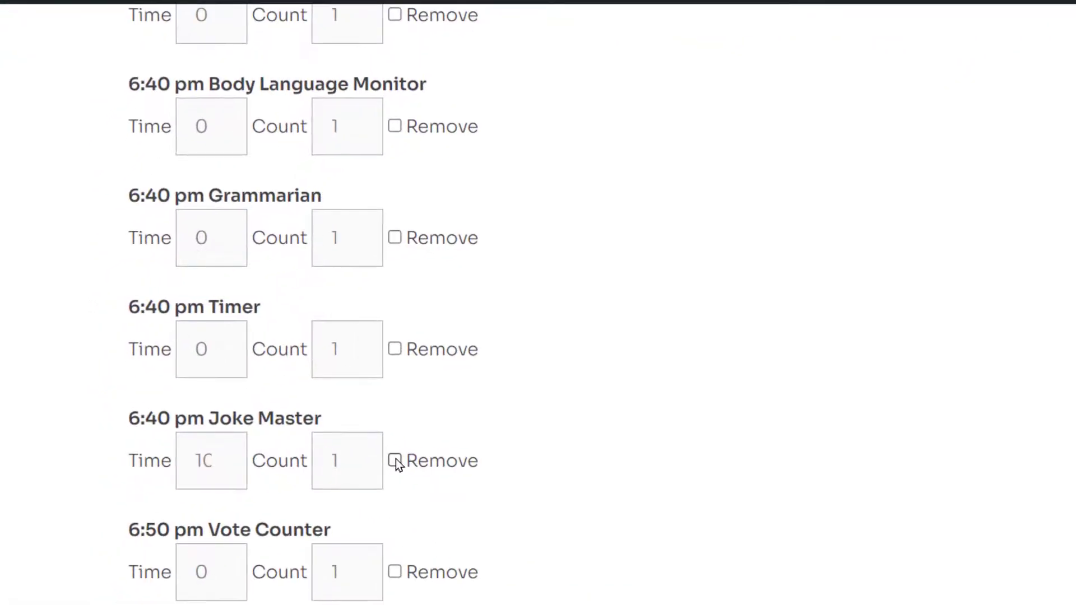
pyautogui.click(394, 460)
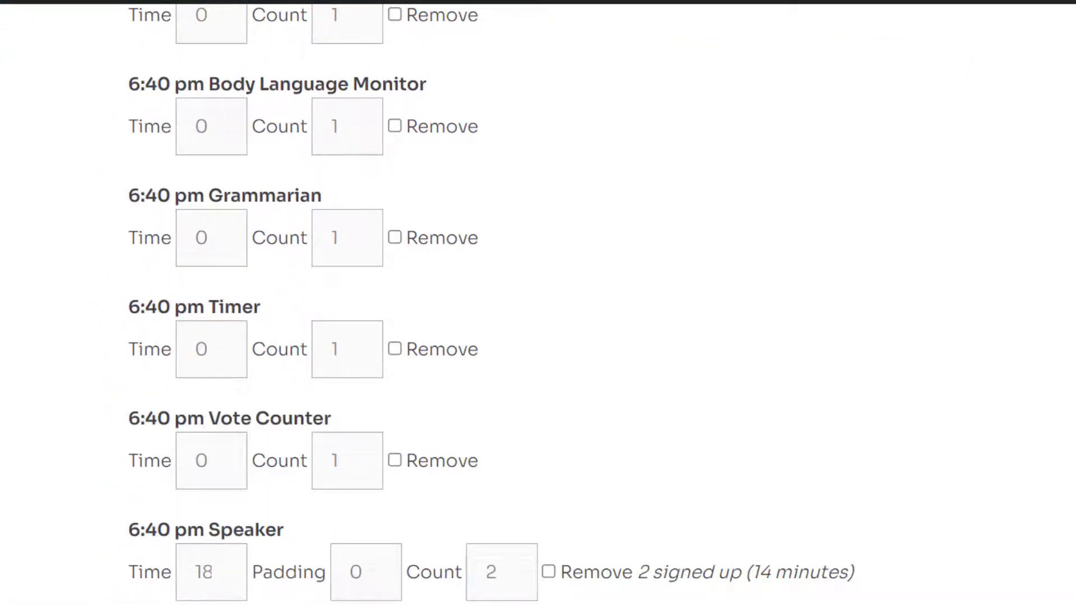
# Set the July 14 meeting's Welcome and Introductions time to 15 minutes and save the updated times.
pyautogui.scroll(8, 538, 311)
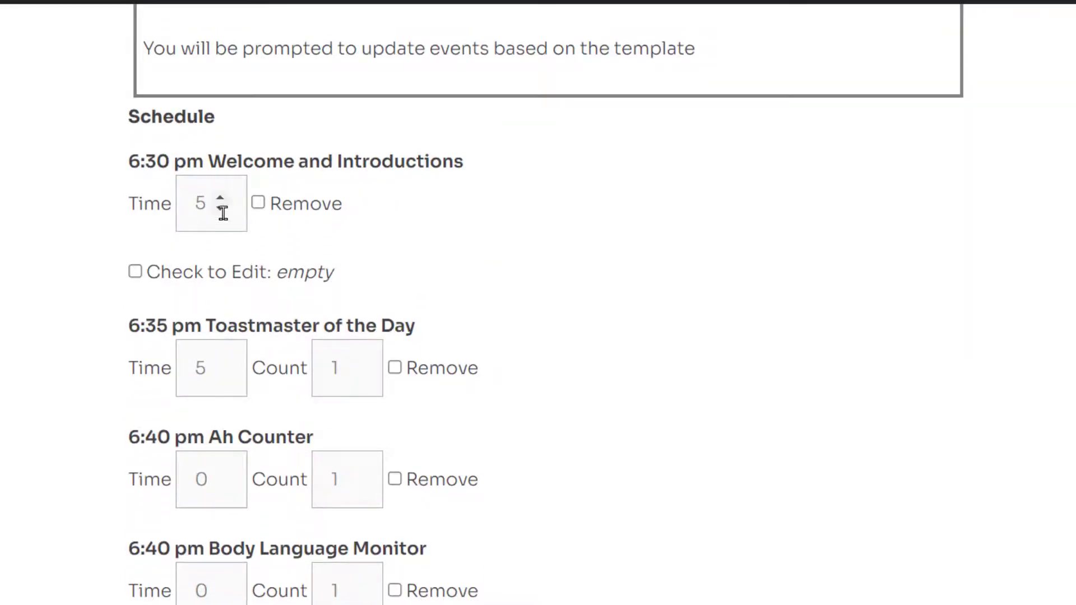
pyautogui.click(206, 200)
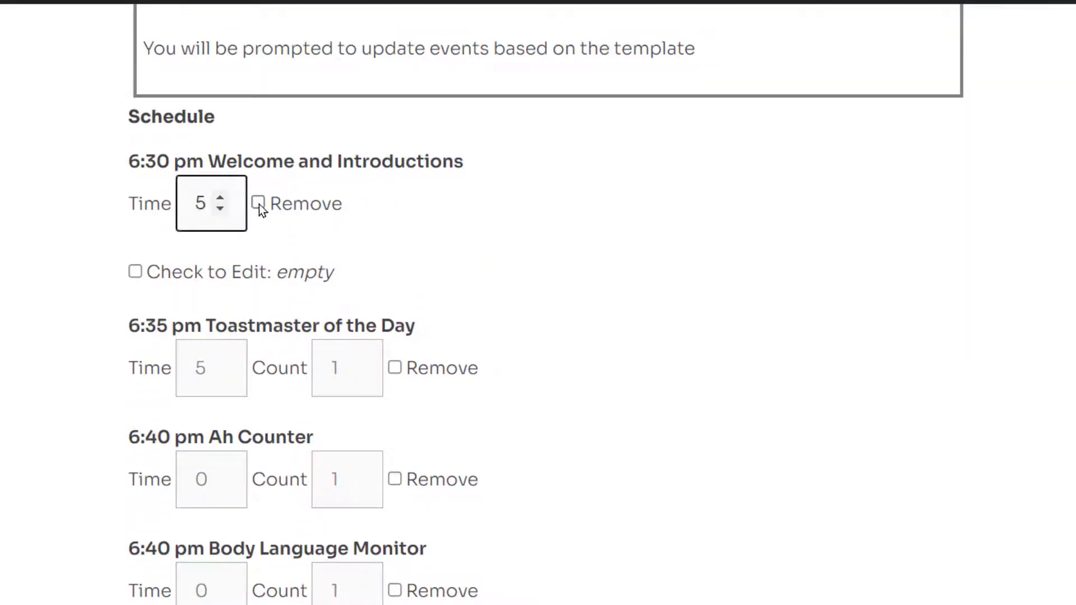
pyautogui.hotkey('ctrl', 'a')
pyautogui.write('15')
pyautogui.click(468, 243)
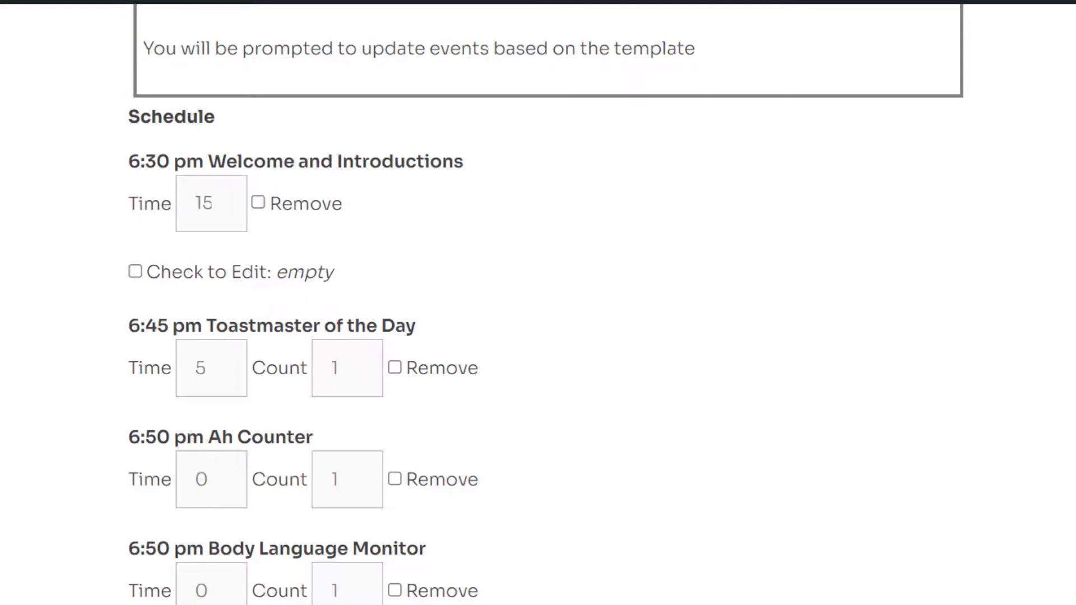
pyautogui.scroll(-20, 538, 303)
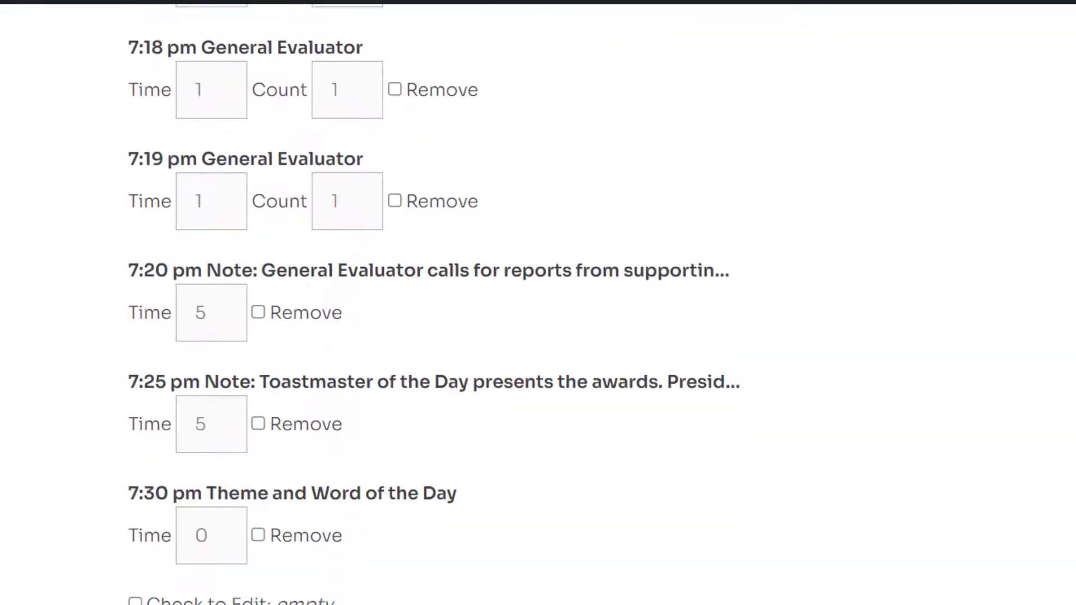
pyautogui.scroll(-4, 538, 303)
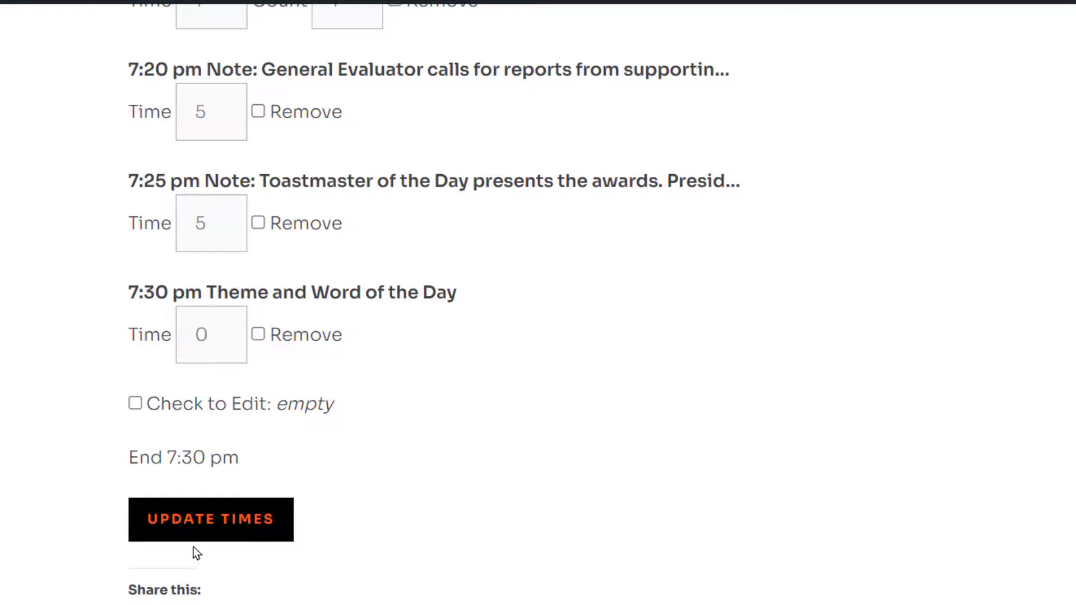
pyautogui.click(217, 519)
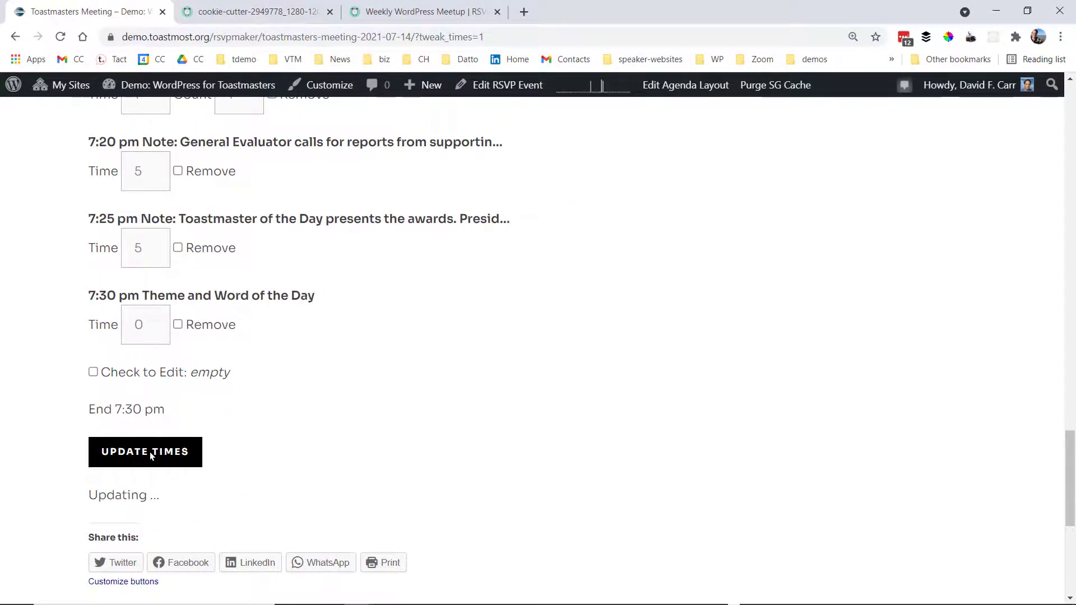